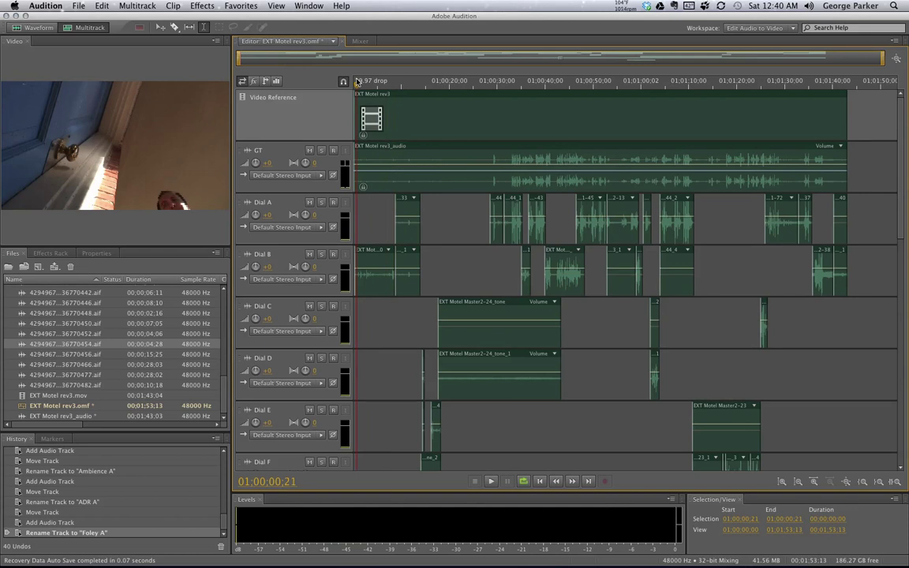
Place the playhead at 01;00;27;08 and set the timeline's time display to SMPTE Drop (29.97 fps).
key(XF86AudioRaiseVolume)
key(XF86AudioRaiseVolume)
key(XF86AudioRaiseVolume)
click(485, 84)
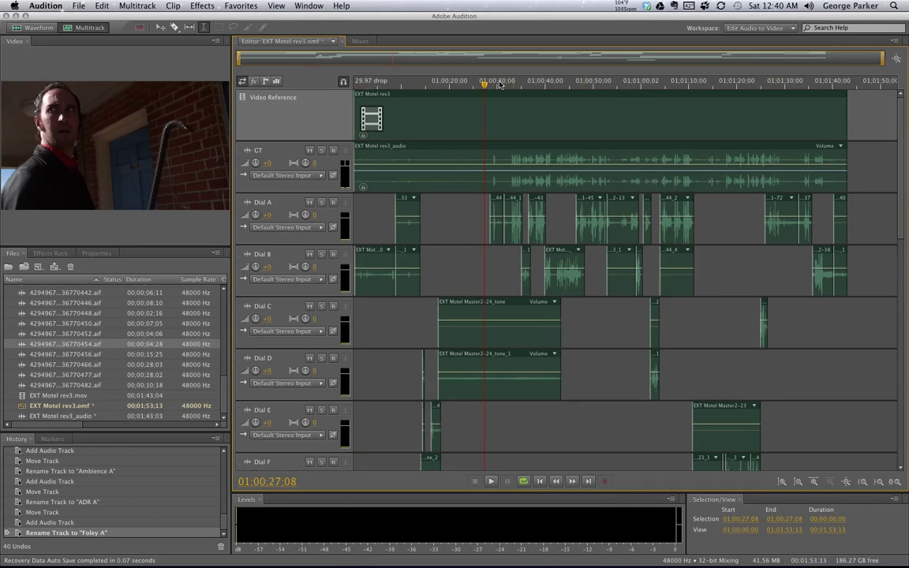
right_click(440, 82)
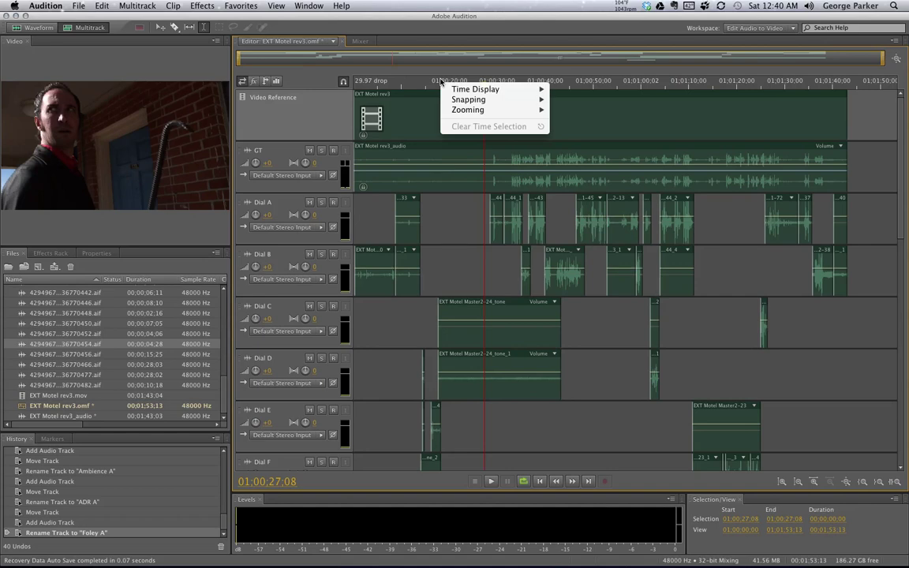
mouse_move(482, 89)
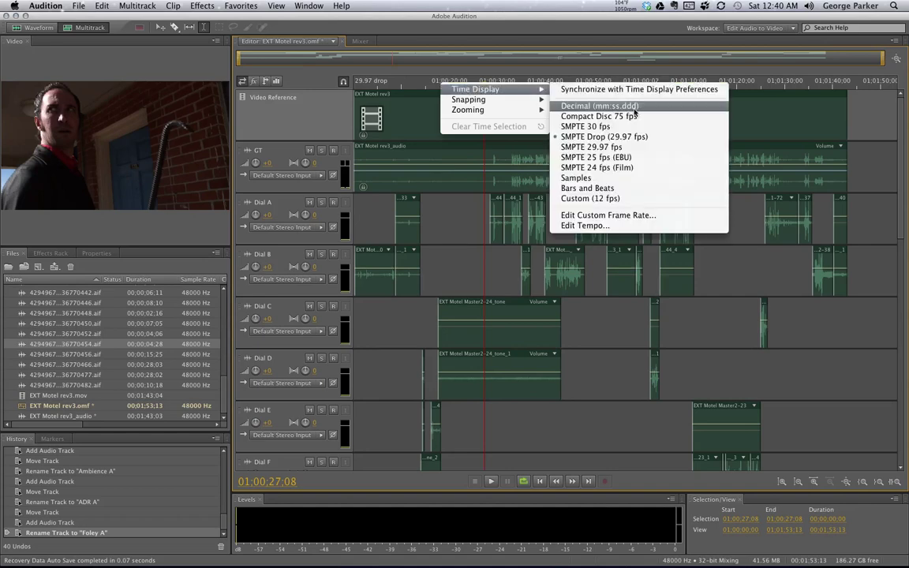
click(587, 138)
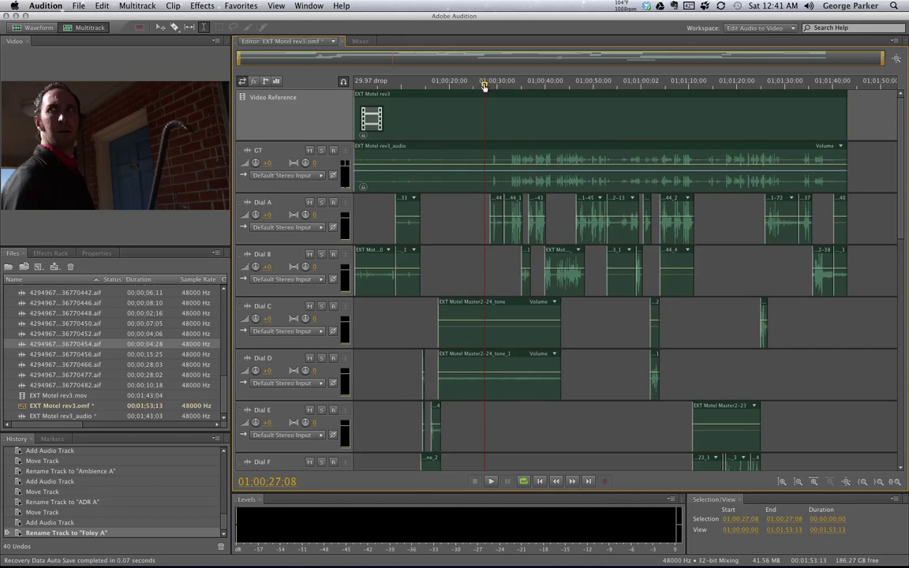
Play the session from 01;00;28;22 to check the dialogue against the video and the GT track.
drag(452, 88, 490, 86)
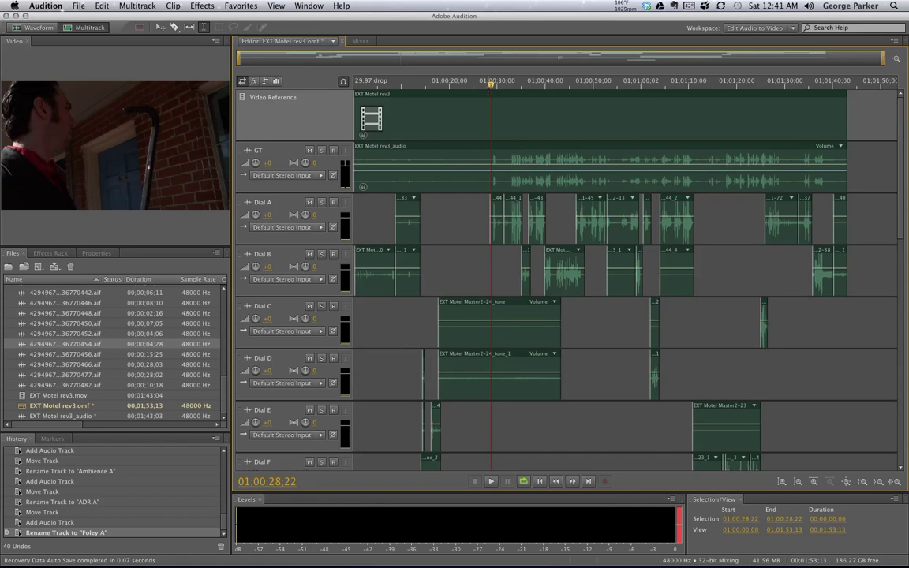
key(space)
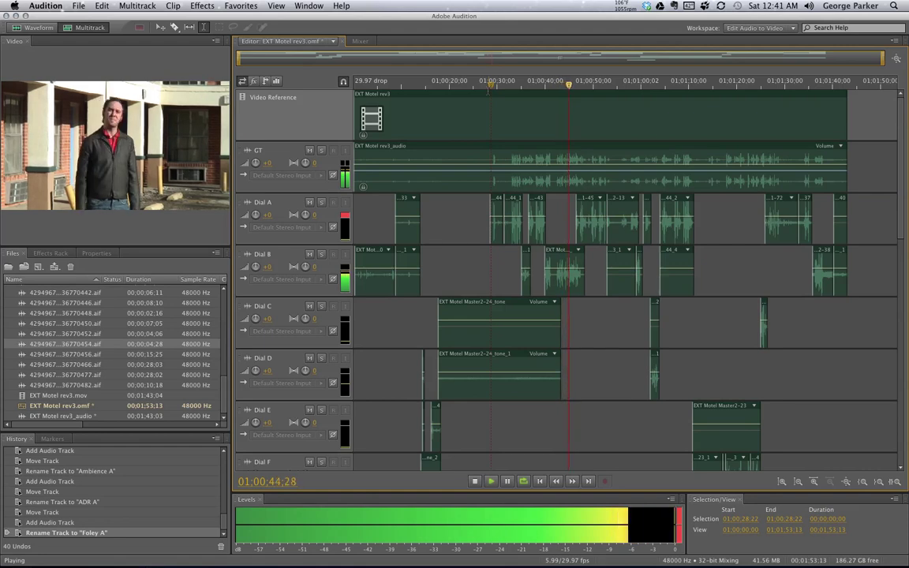
key(space)
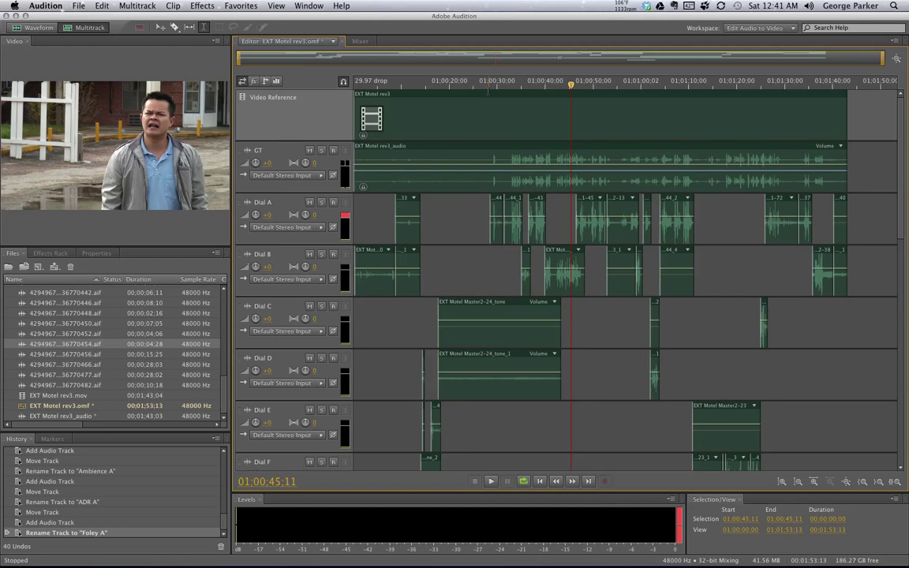
Select all clips in the multitrack session.
key(super+a)
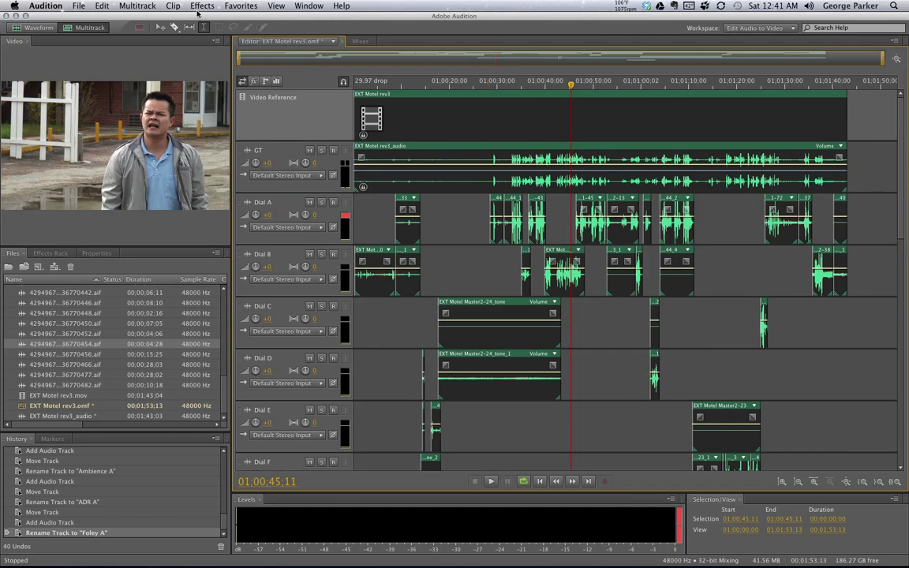
click(102, 7)
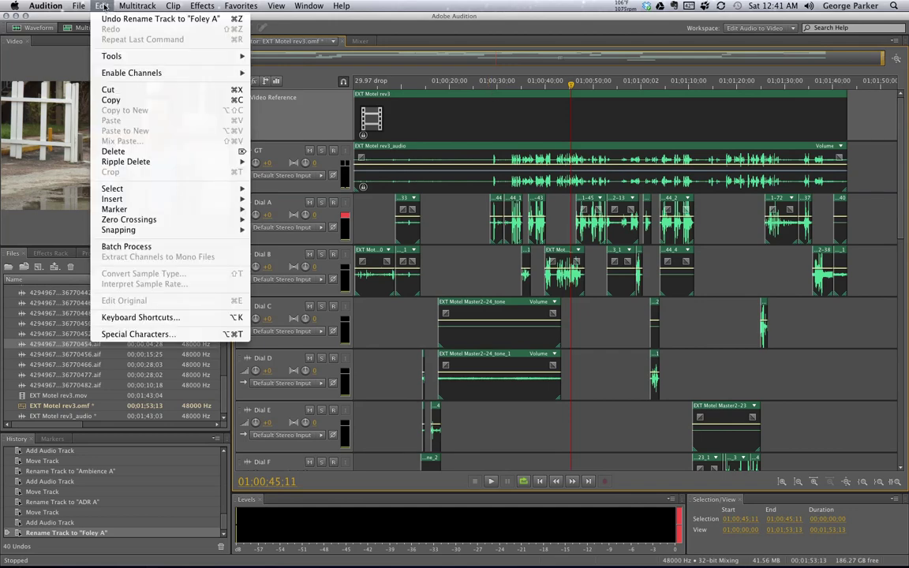
mouse_move(167, 195)
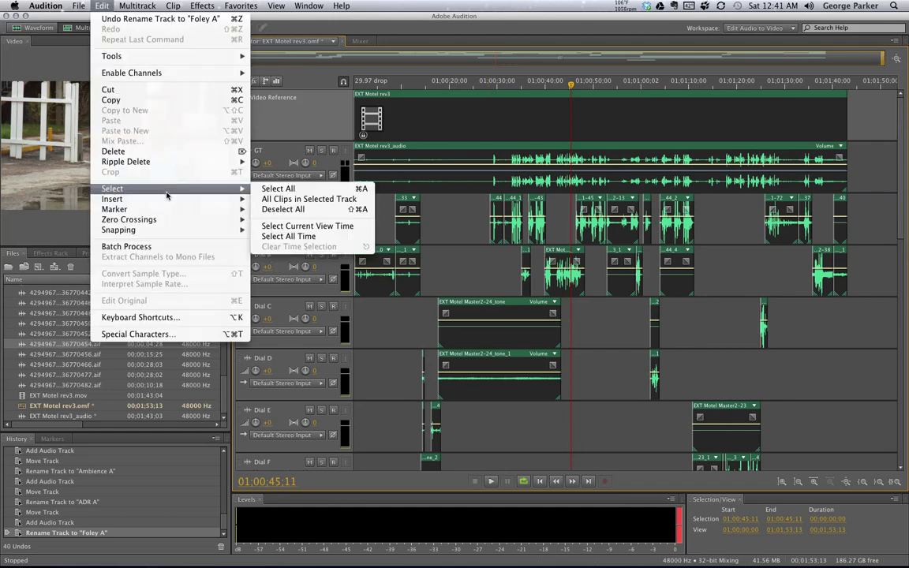
click(277, 188)
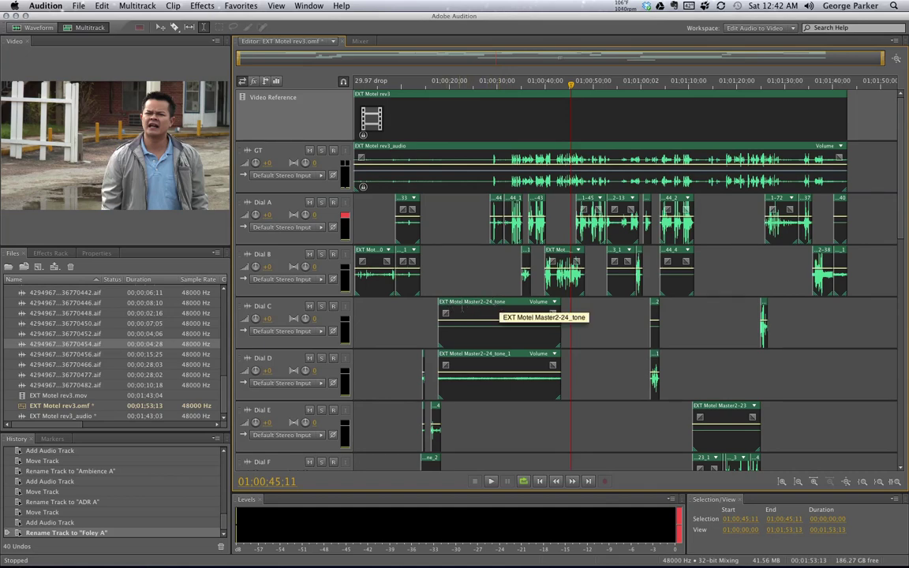
click(485, 320)
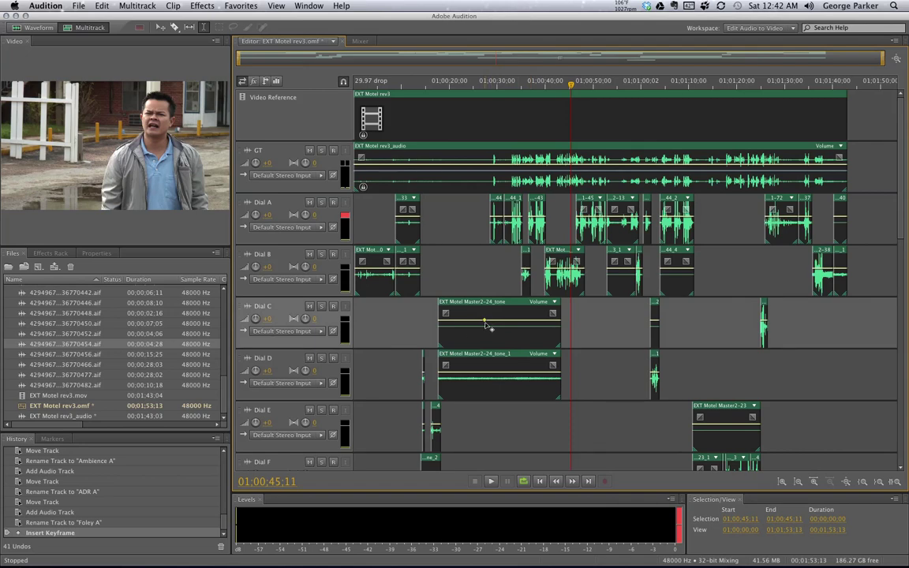
mouse_move(486, 324)
key(super+z)
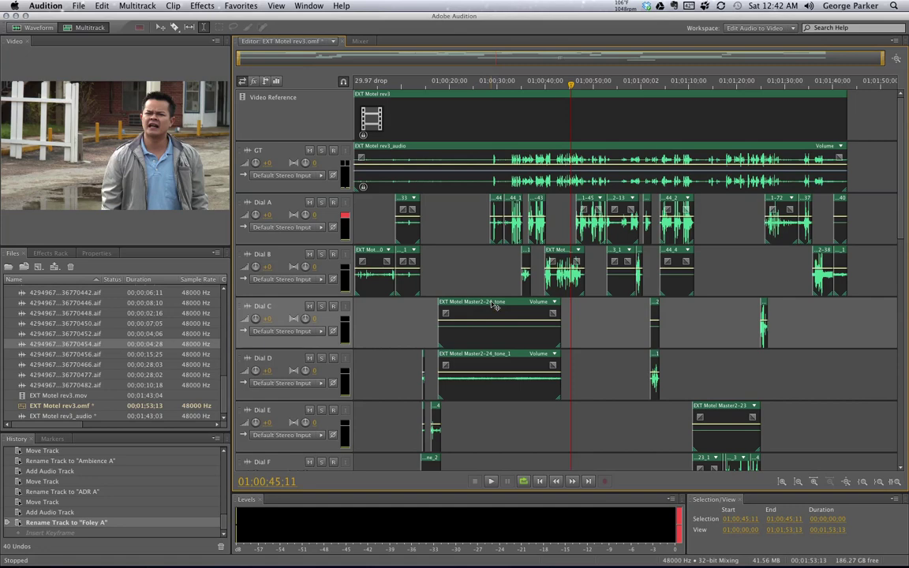
Shift the selected dialogue clips slightly later on the timeline and play back from 01;00;32;20 to check the sync.
mouse_move(495, 305)
mouse_down()
mouse_move(567, 307)
mouse_move(498, 304)
mouse_up()
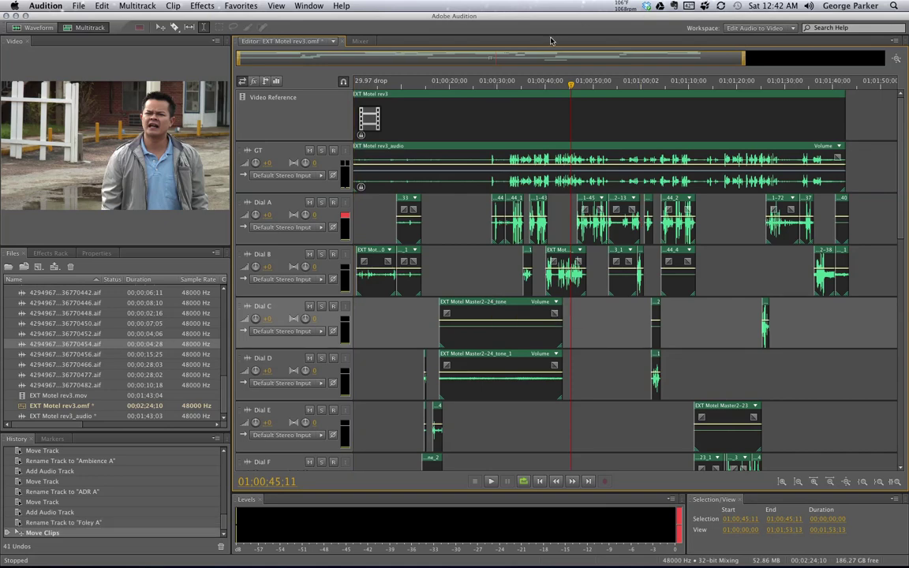
drag(573, 89, 511, 85)
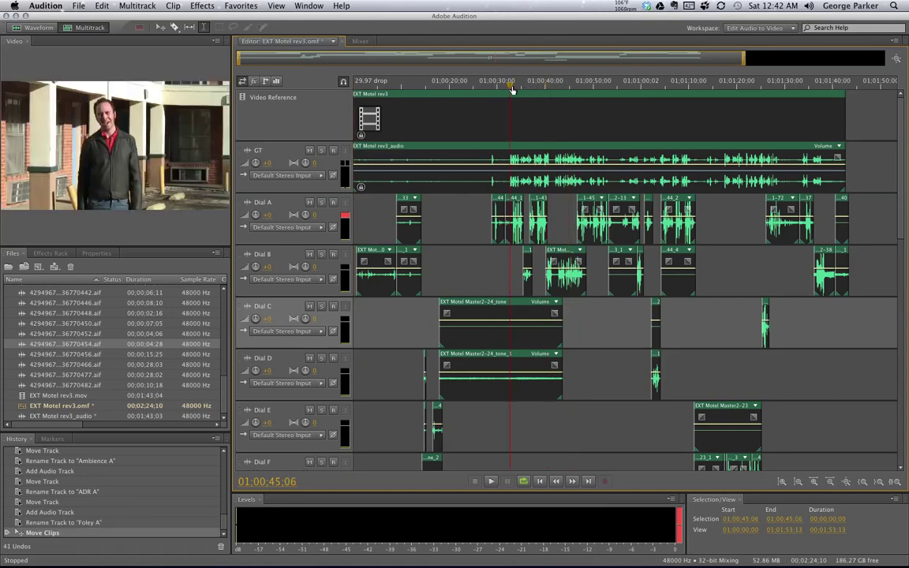
key(space)
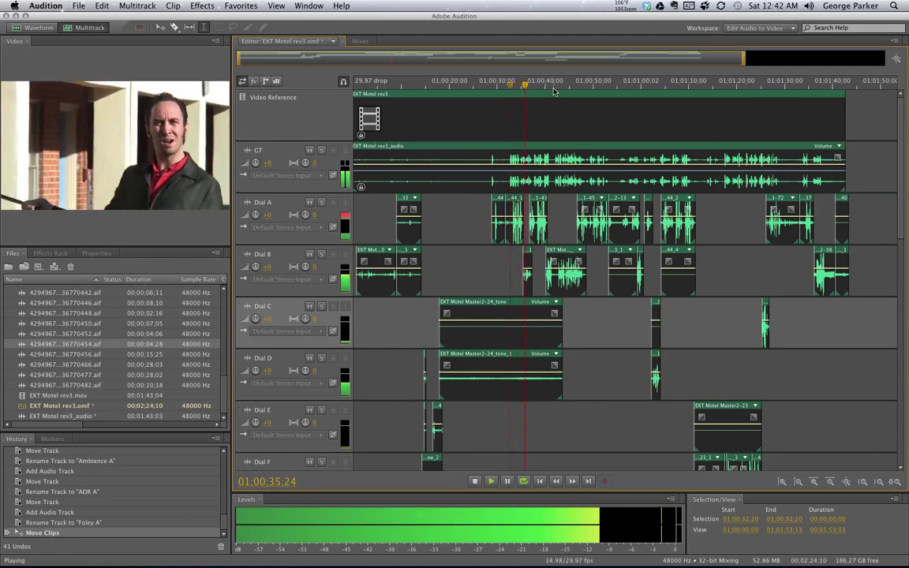
key(space)
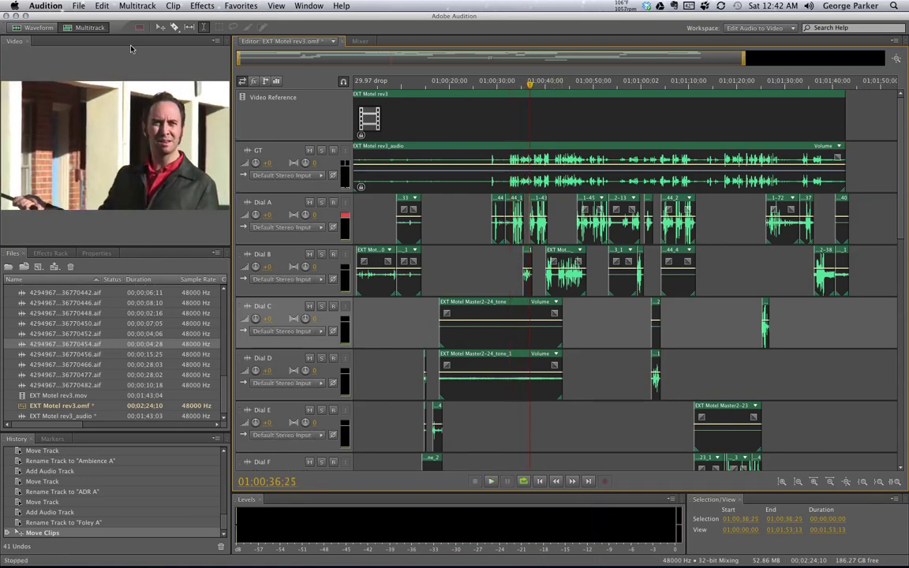
Nudge the selected clips one increment earlier, working in a close view around 01;00;36;25.
drag(242, 58, 353, 62)
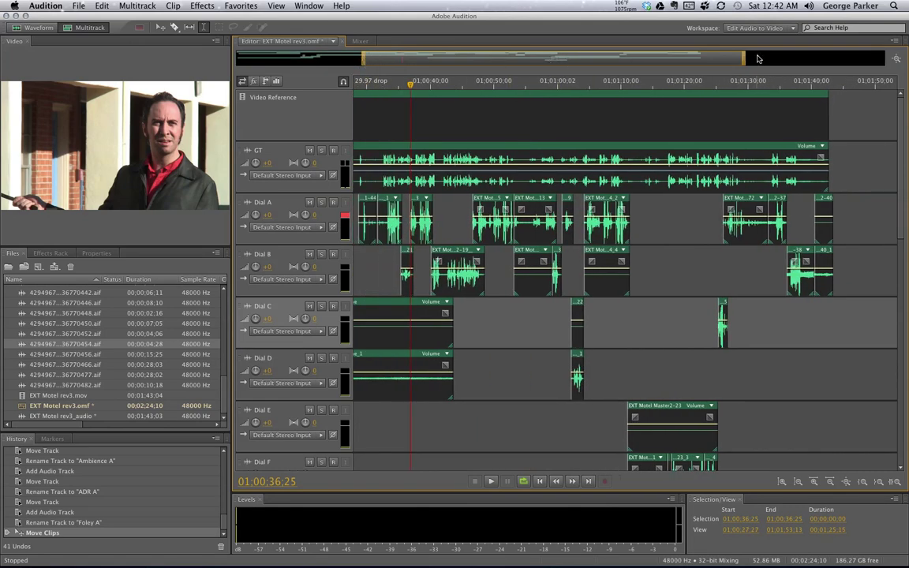
drag(746, 63, 442, 60)
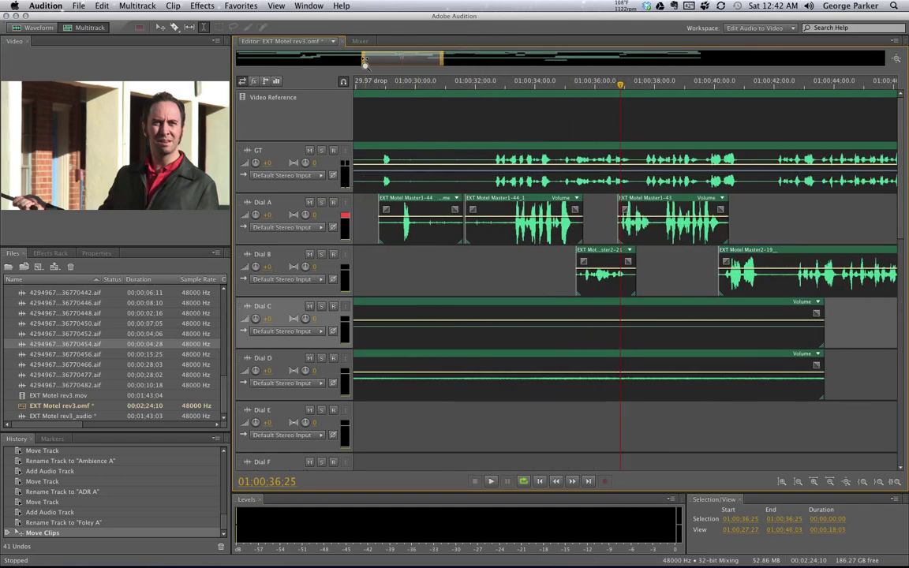
drag(365, 63, 384, 64)
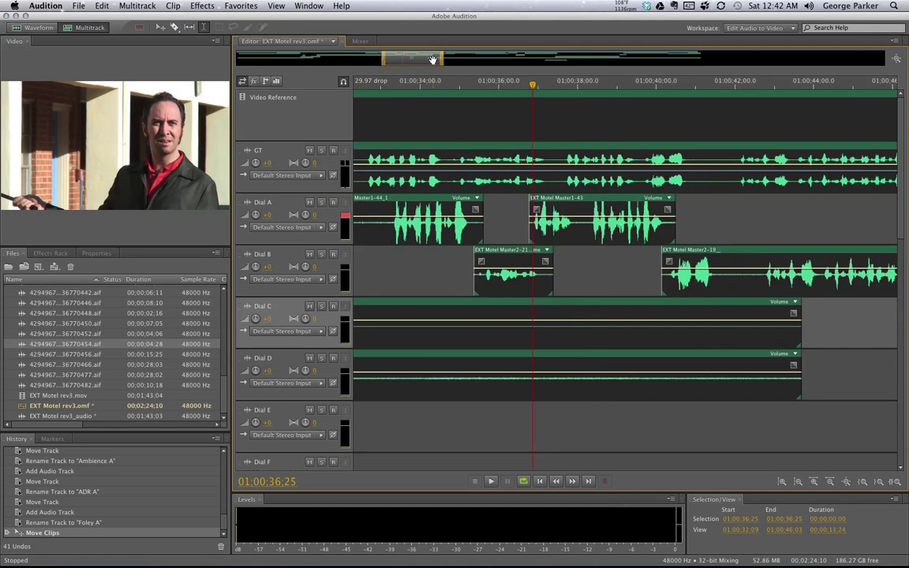
drag(442, 63, 436, 65)
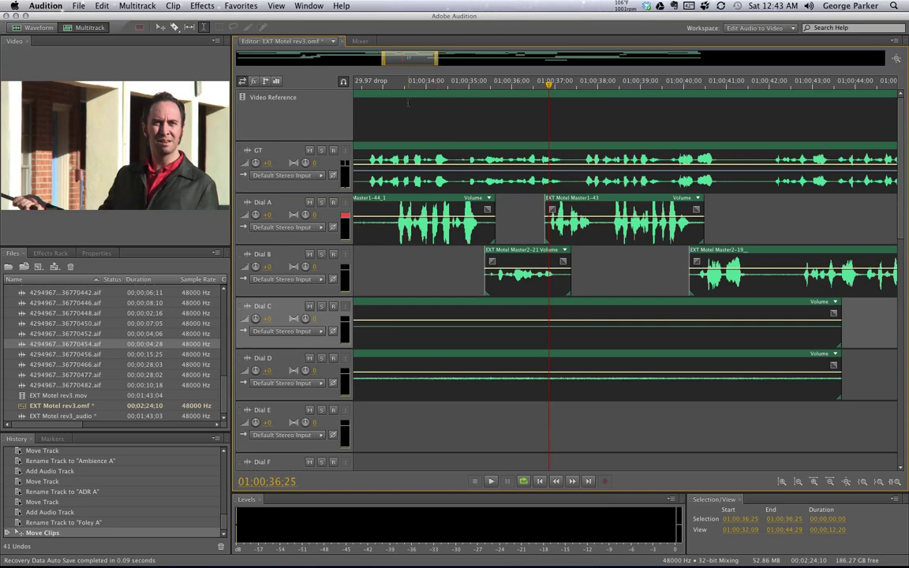
scroll(331, 328, down, 3)
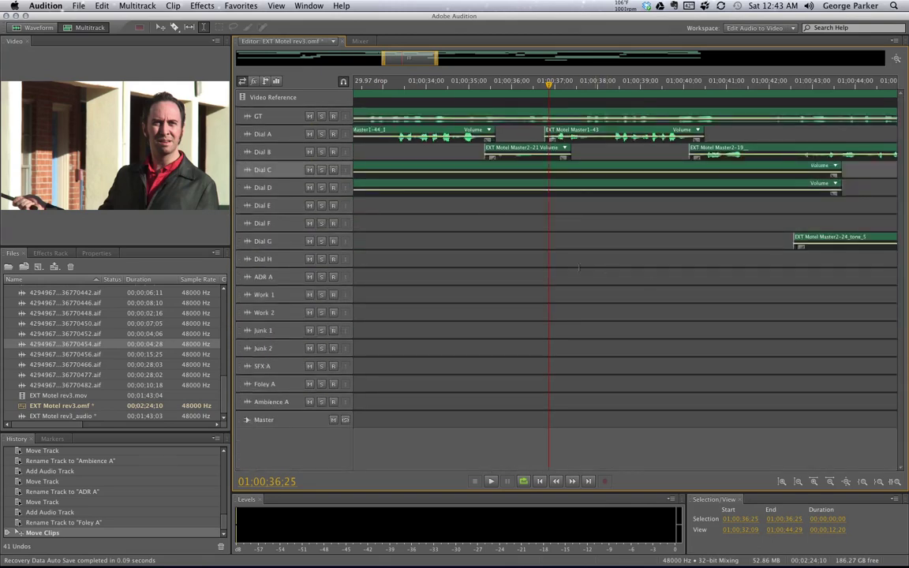
scroll(246, 187, up, 3)
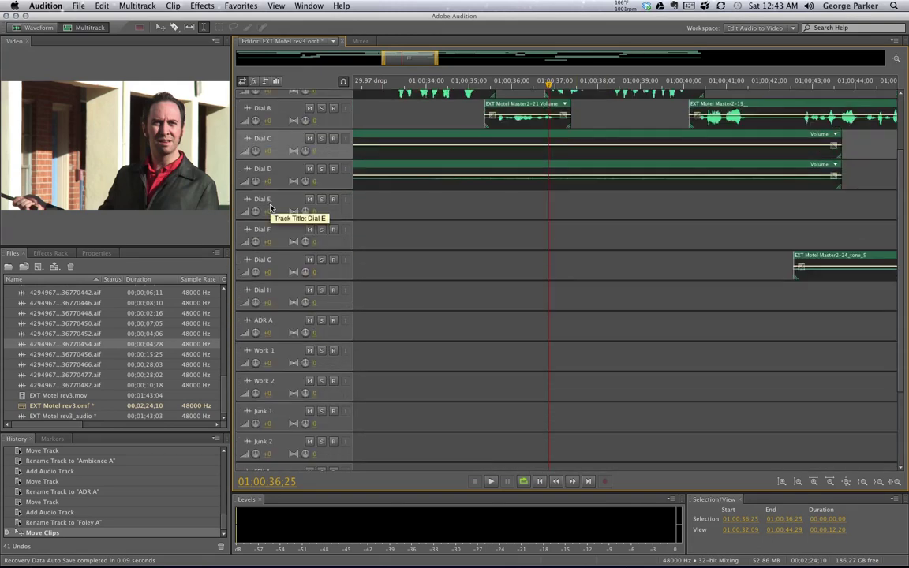
scroll(271, 206, up, 1)
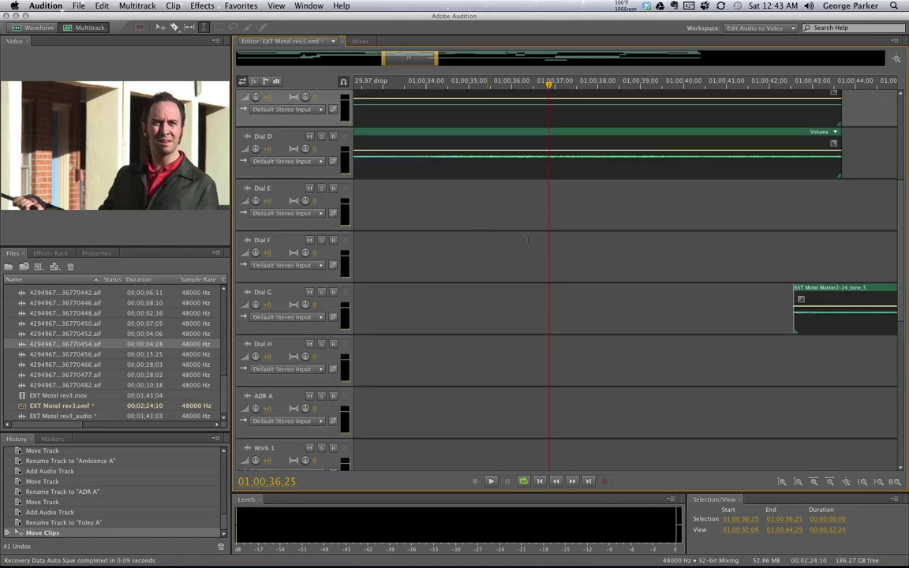
scroll(814, 215, up, 4)
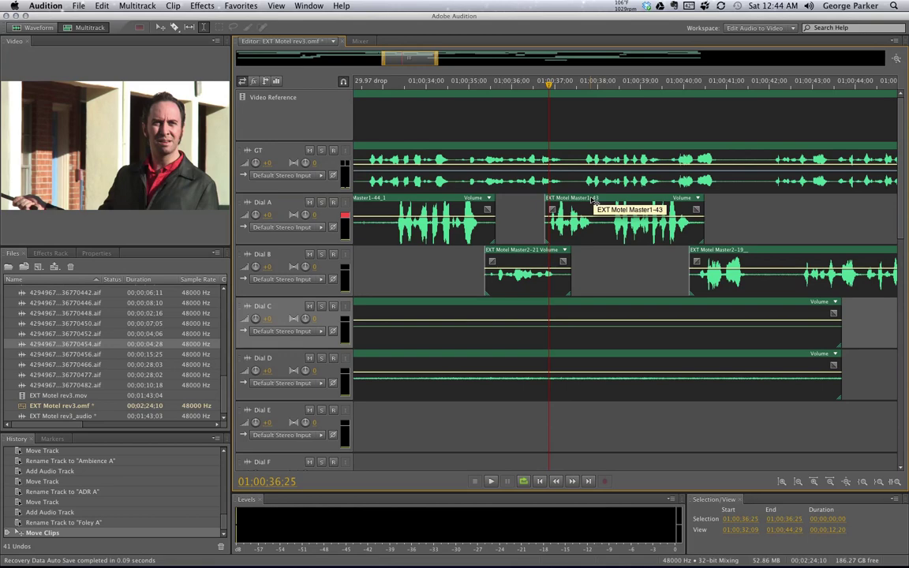
click(139, 6)
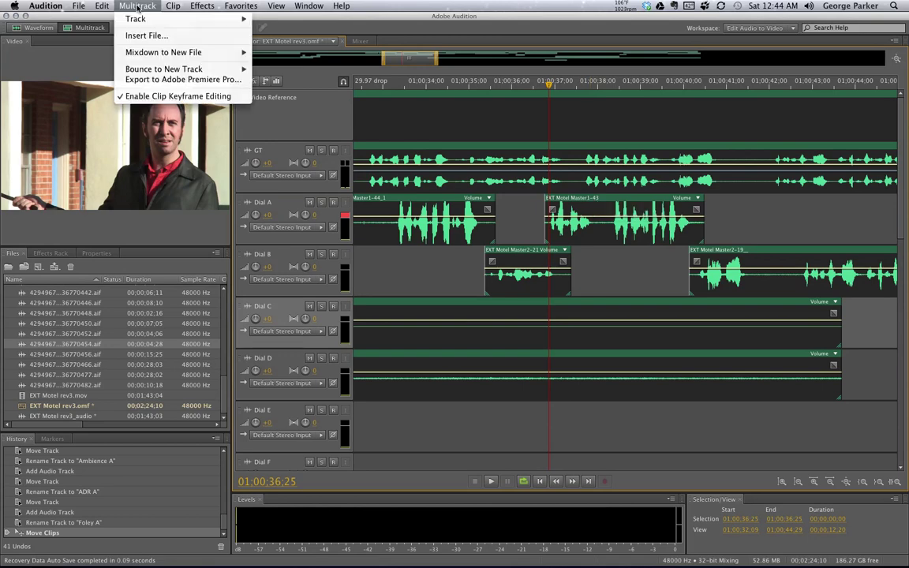
mouse_move(170, 6)
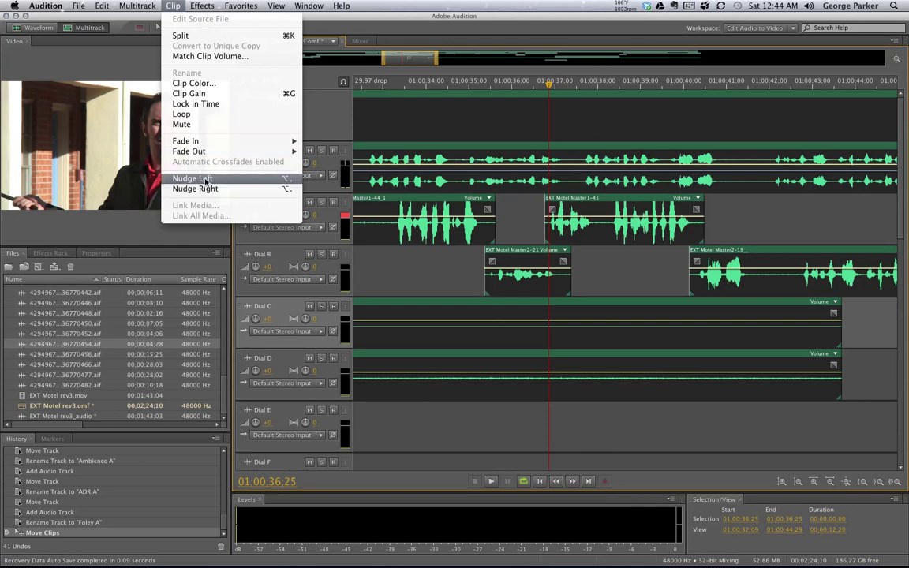
click(252, 183)
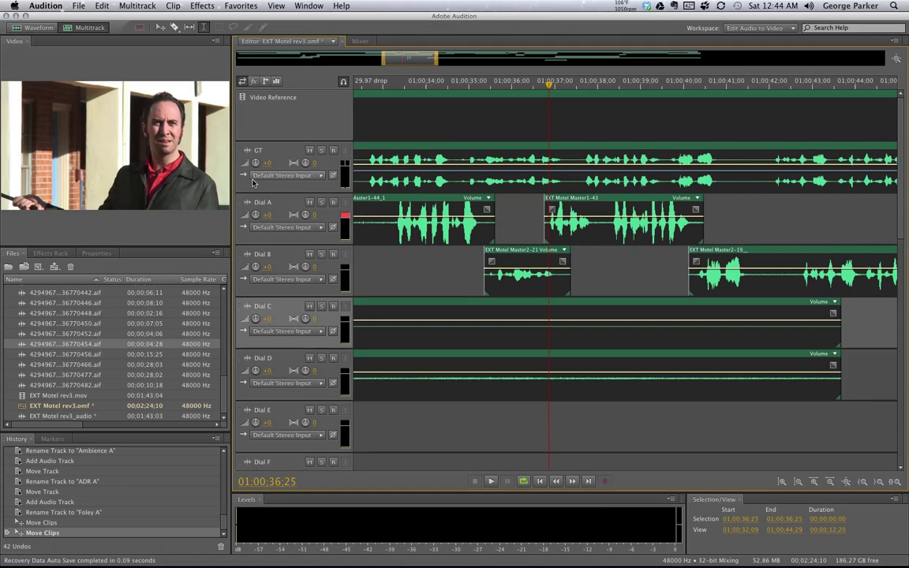
Nudge the selected clips repeatedly earlier and later, ending with the EXT Motel Master1-43 clip on Dial A starting at about 01;00;36;14.
key(alt+comma)
key(alt+comma)
key(alt+comma)
key(alt+comma)
key(alt+comma)
key(alt+period)
key(alt+period)
key(alt+period)
key(alt+period)
key(alt+period)
key(alt+period)
key(alt+period)
key(alt+period)
key(alt+period)
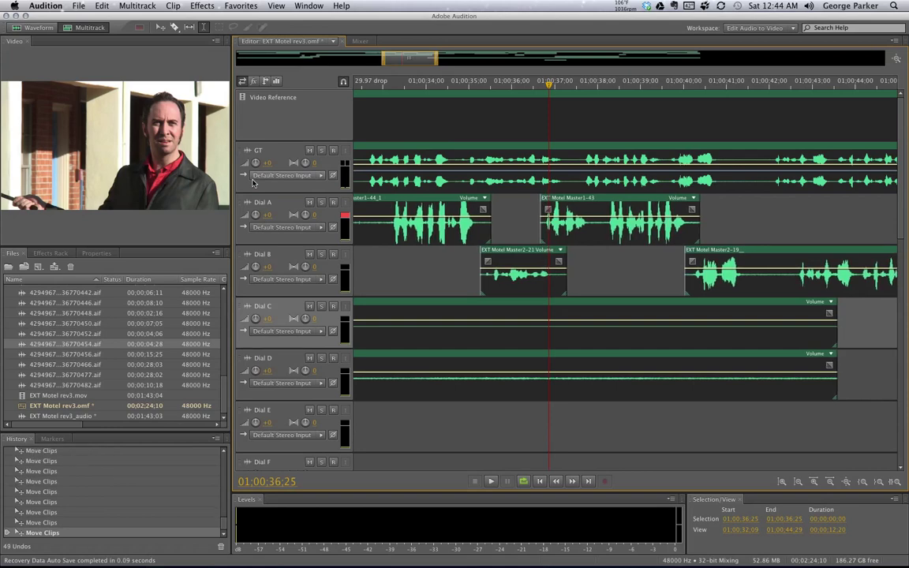
key(alt+comma)
key(alt+comma)
key(alt+comma)
key(alt+comma)
key(alt+comma)
key(alt+comma)
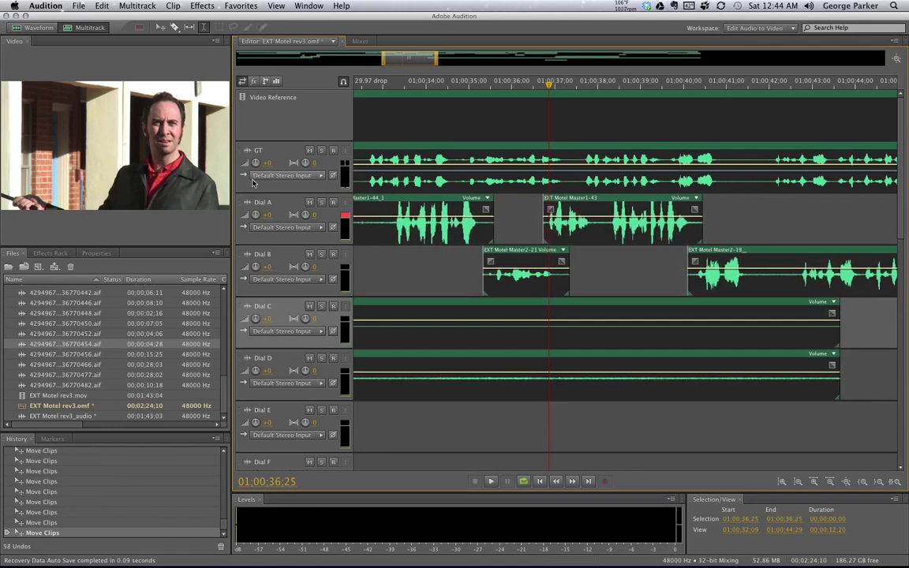
key(alt+period)
key(alt+period)
key(alt+period)
key(alt+period)
key(alt+period)
key(alt+period)
key(alt+comma)
key(alt+comma)
key(alt+comma)
key(alt+comma)
key(alt+comma)
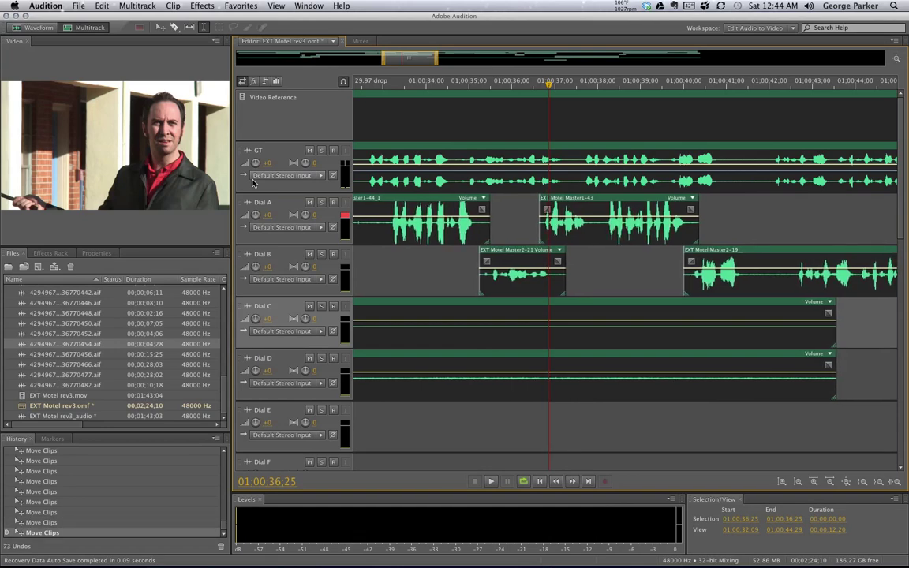
key(alt+comma)
key(alt+comma)
key(alt+comma)
key(alt+comma)
key(alt+comma)
key(alt+comma)
key(alt+comma)
key(alt+comma)
key(alt+comma)
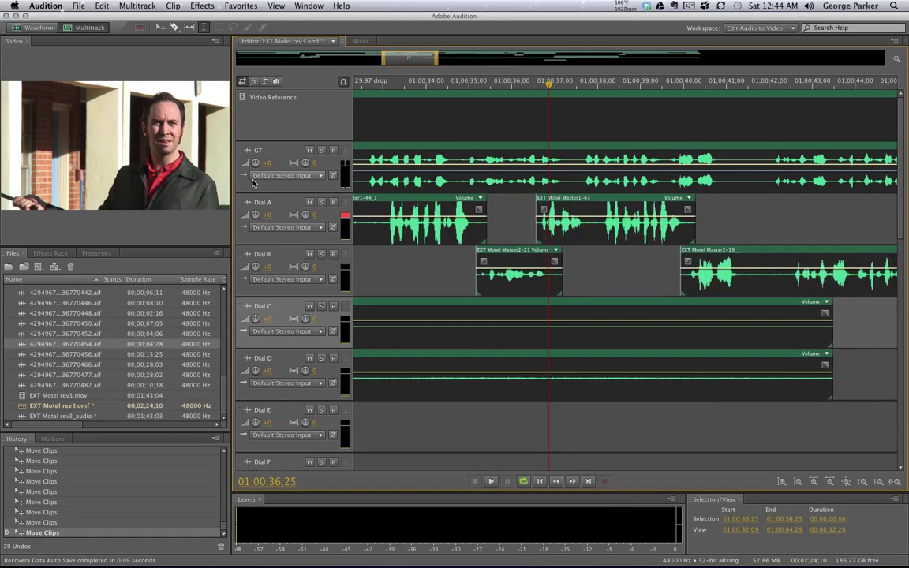
key(alt+comma)
key(alt+comma)
key(alt+comma)
key(alt+comma)
key(alt+comma)
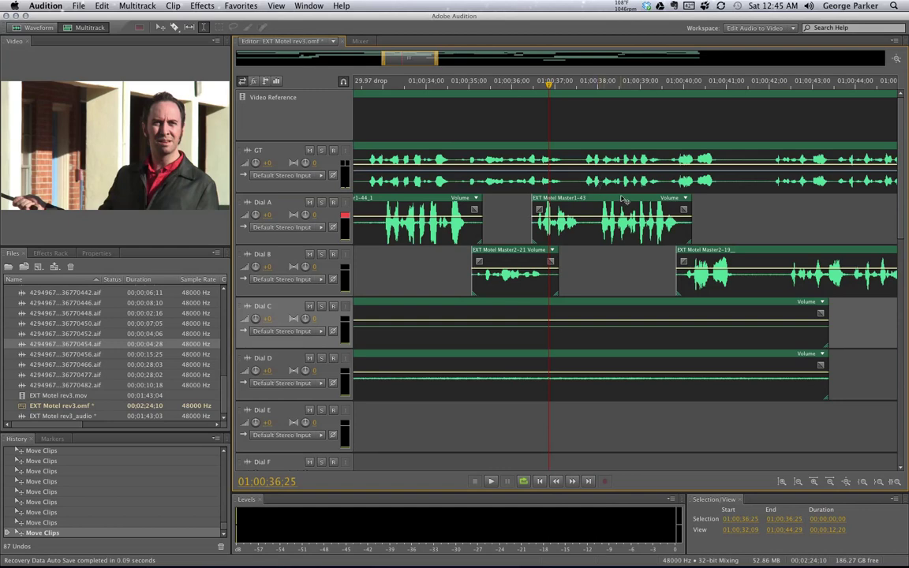
Play the session from 01;00;36;07 to compare the nudged dialogue clips with the GT track.
click(575, 203)
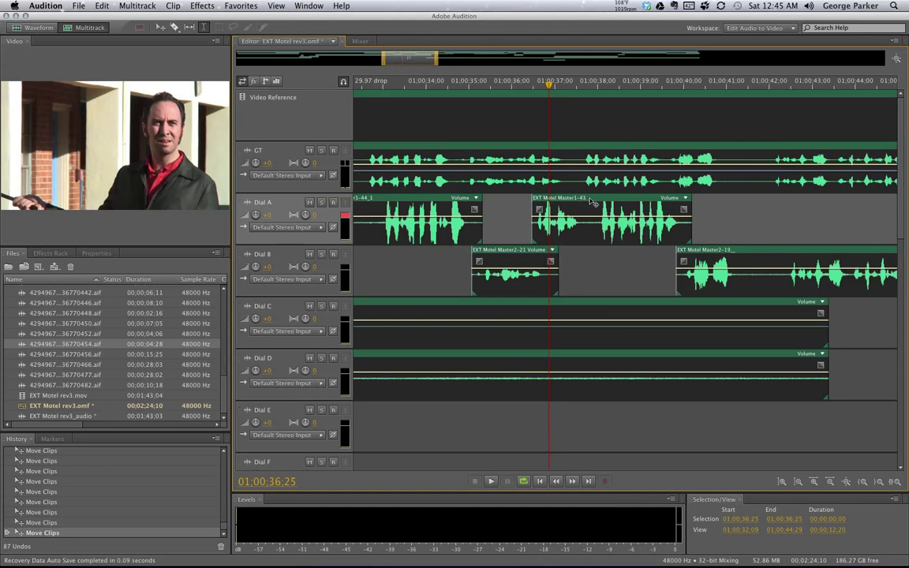
drag(588, 203, 552, 204)
click(523, 85)
key(space)
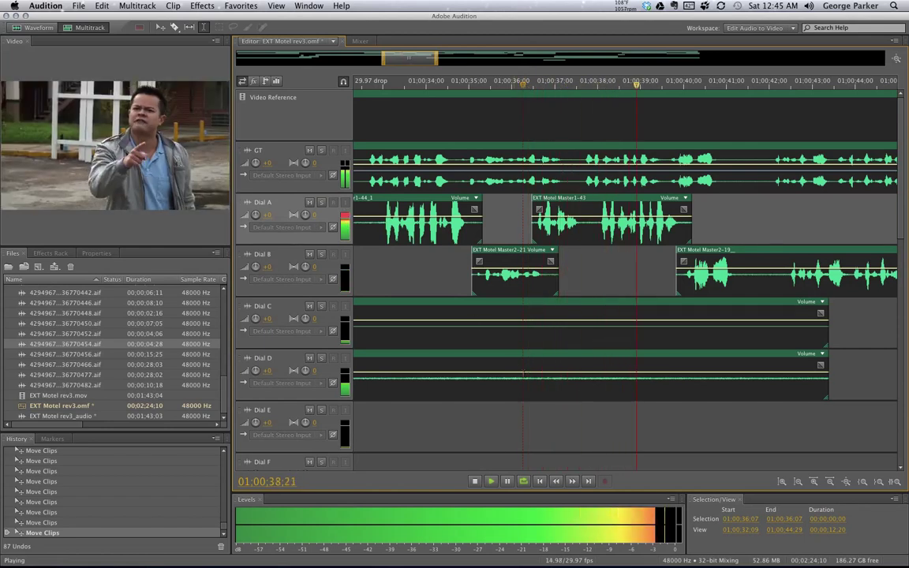
Stop playback, try shifting the selected dialogue clips about two seconds later near the session start, and restore their positions.
key(space)
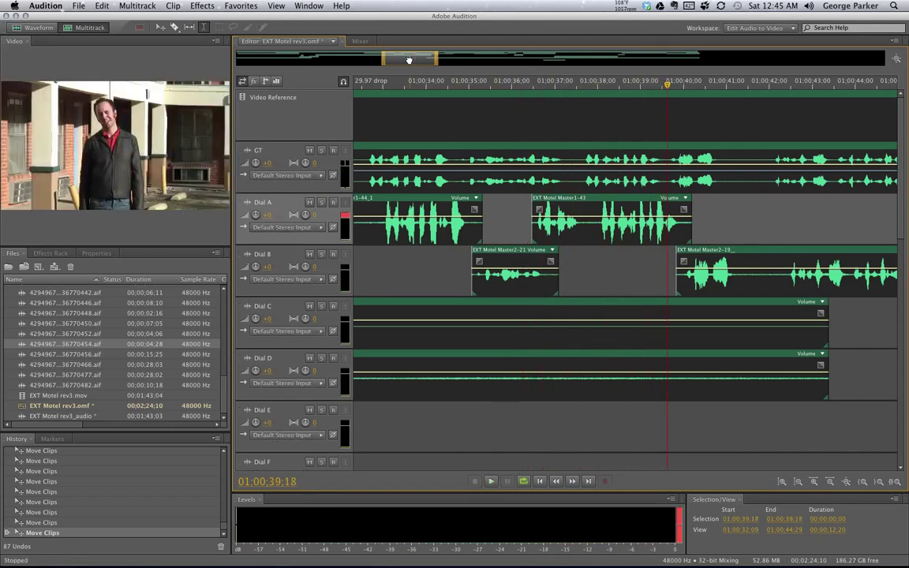
drag(408, 58, 556, 82)
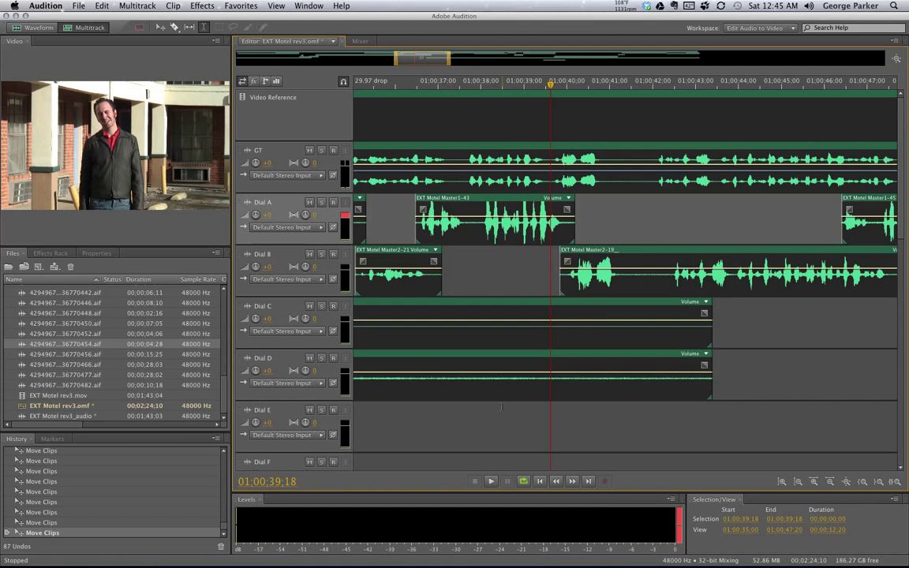
scroll(448, 121, left, 10)
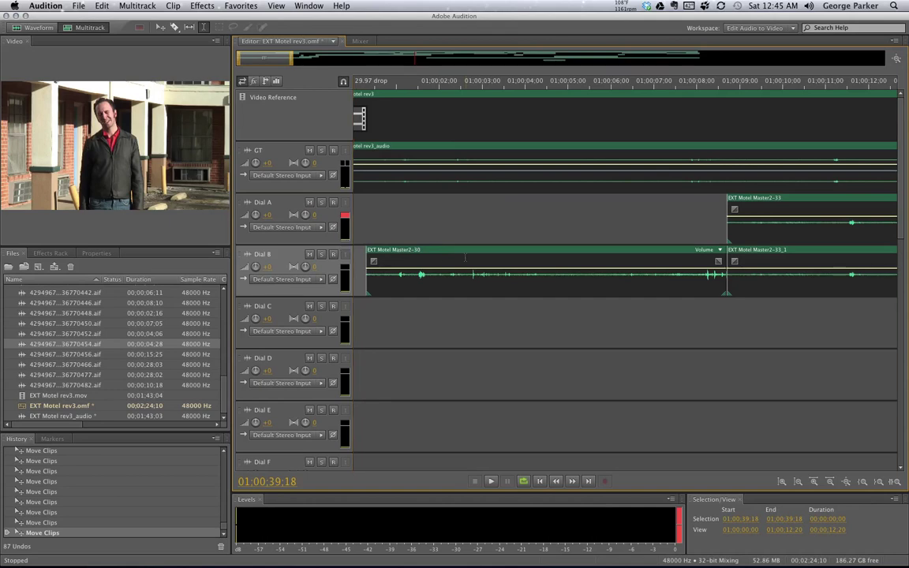
click(497, 313)
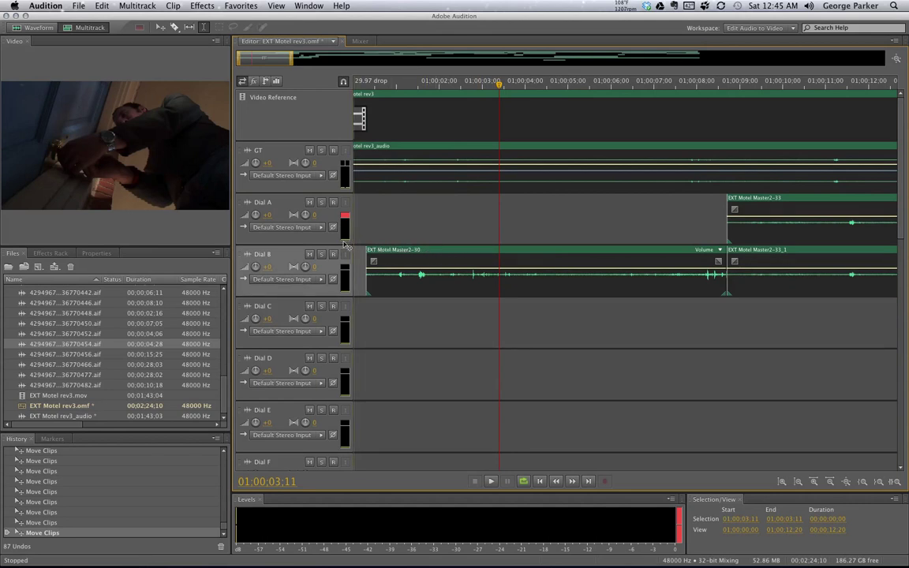
drag(438, 253, 551, 255)
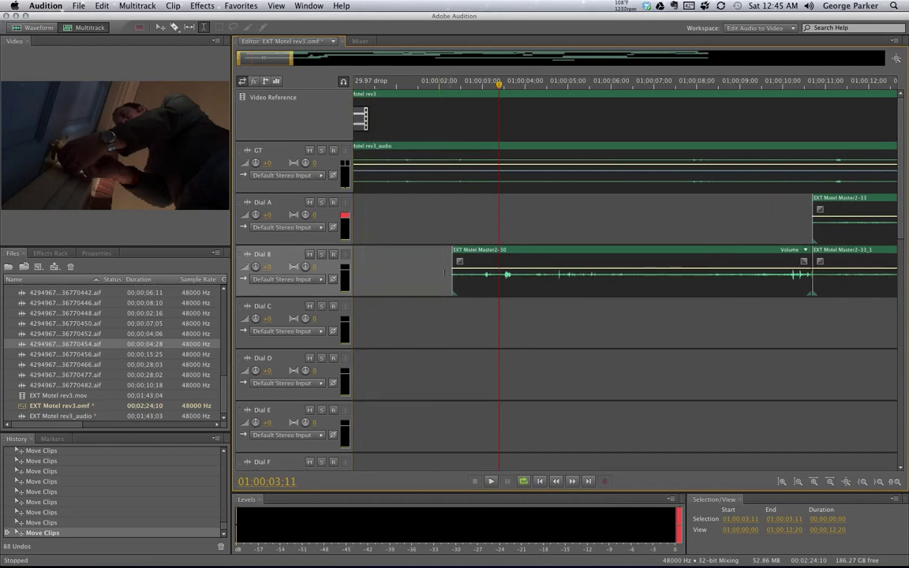
key(super+z)
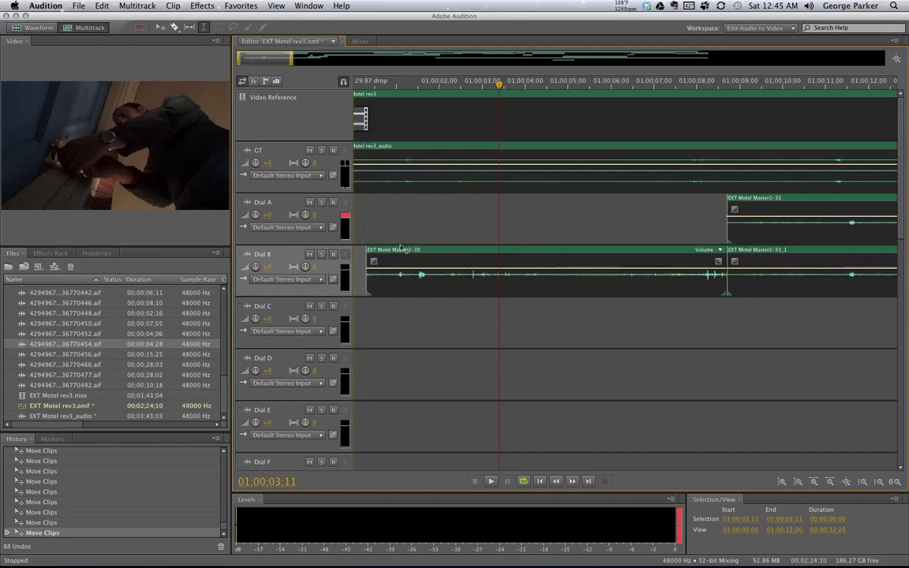
click(364, 258)
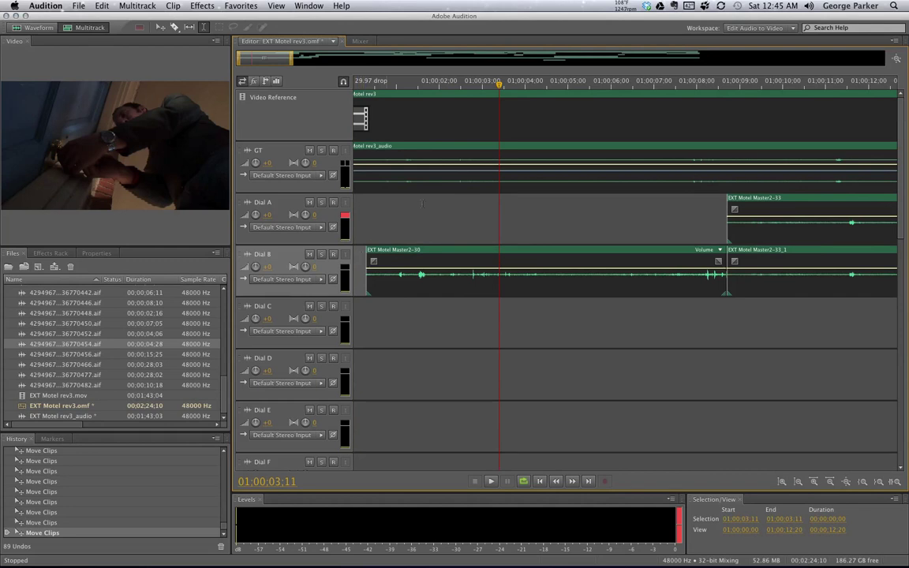
Play short passages from 01;00;03;11 and 01;00;32;22 to compare the dialogue timing with the GT track.
key(space)
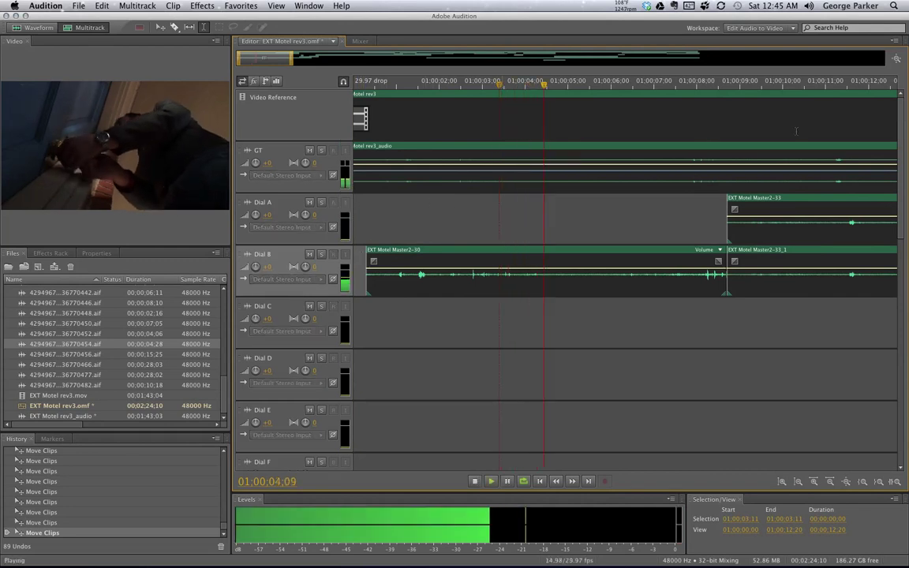
click(474, 481)
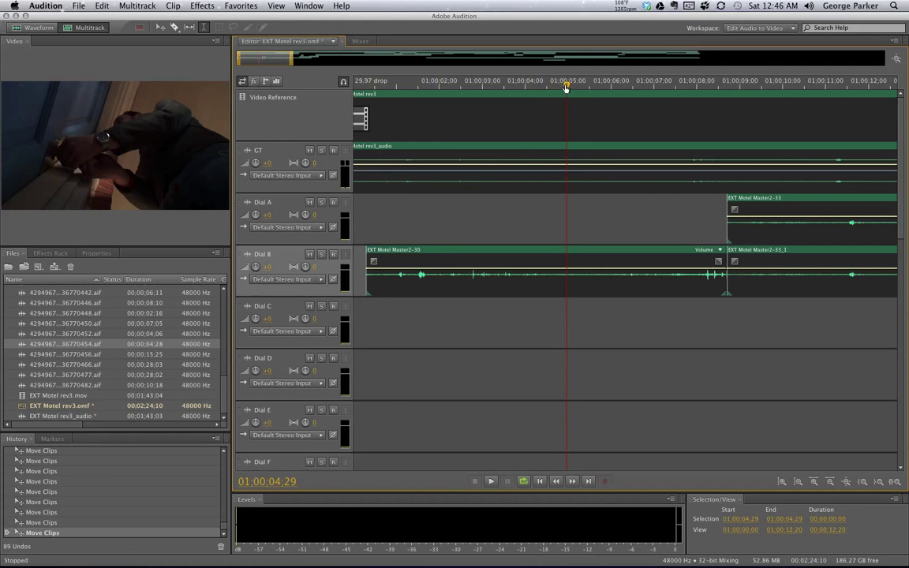
drag(238, 52, 395, 57)
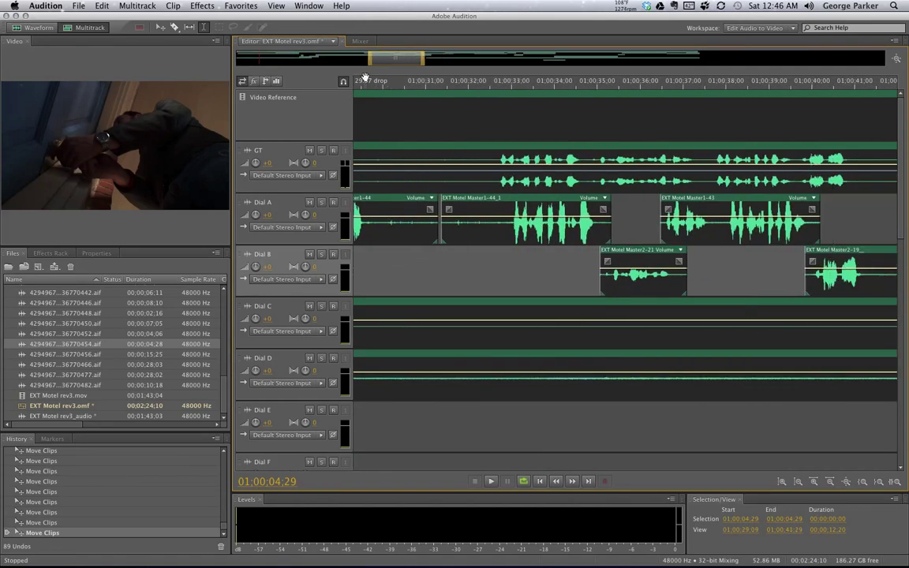
click(502, 82)
key(space)
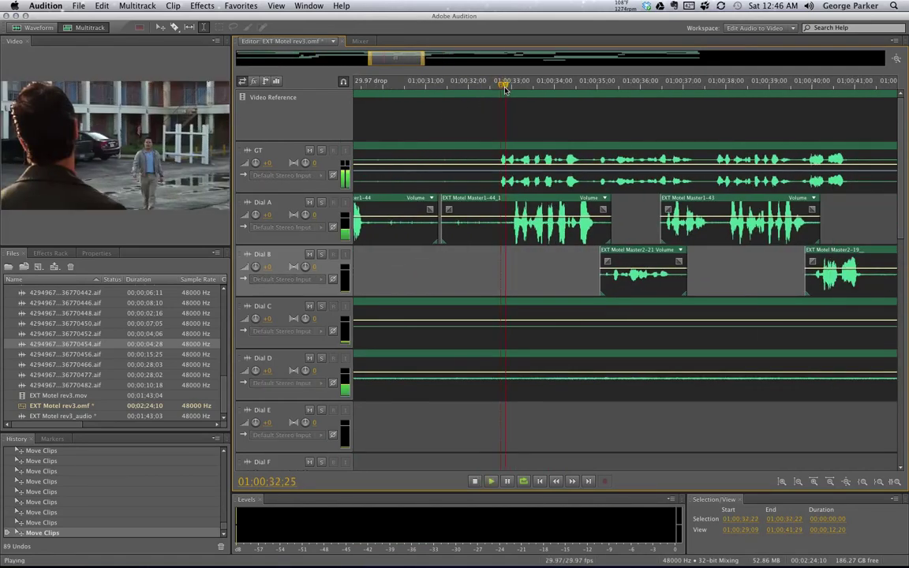
key(space)
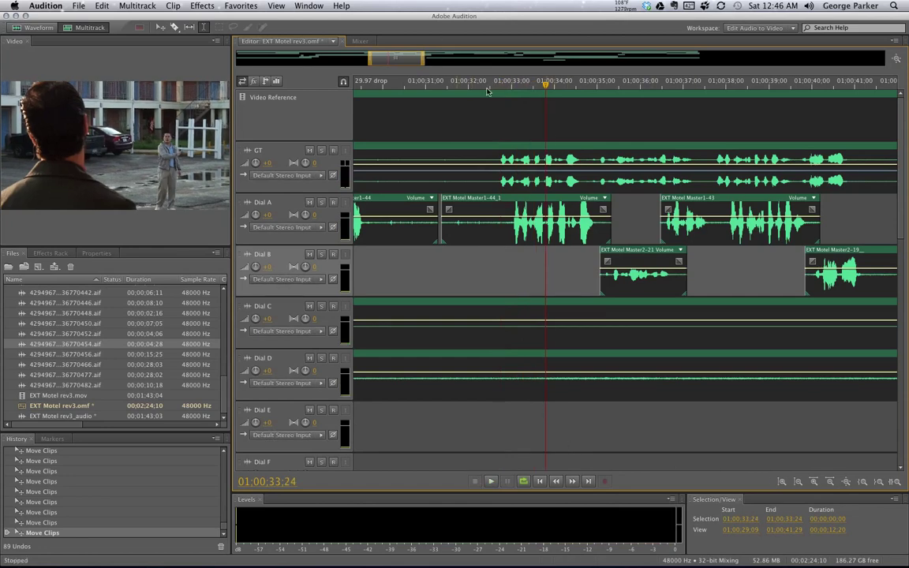
Ripple delete the gap before the EXT Motel Master2-30 clip on Dial B at the session start.
drag(392, 59, 261, 59)
right_click(357, 275)
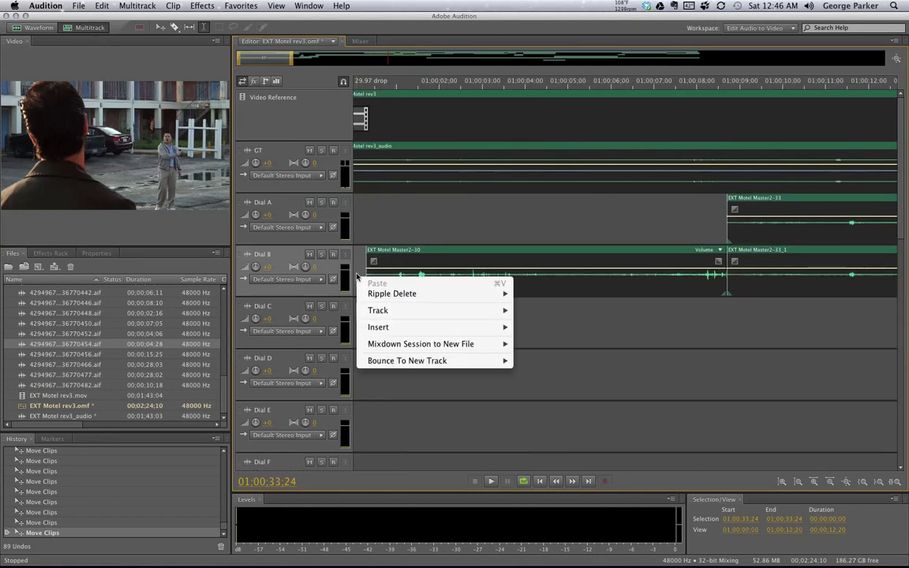
mouse_move(391, 294)
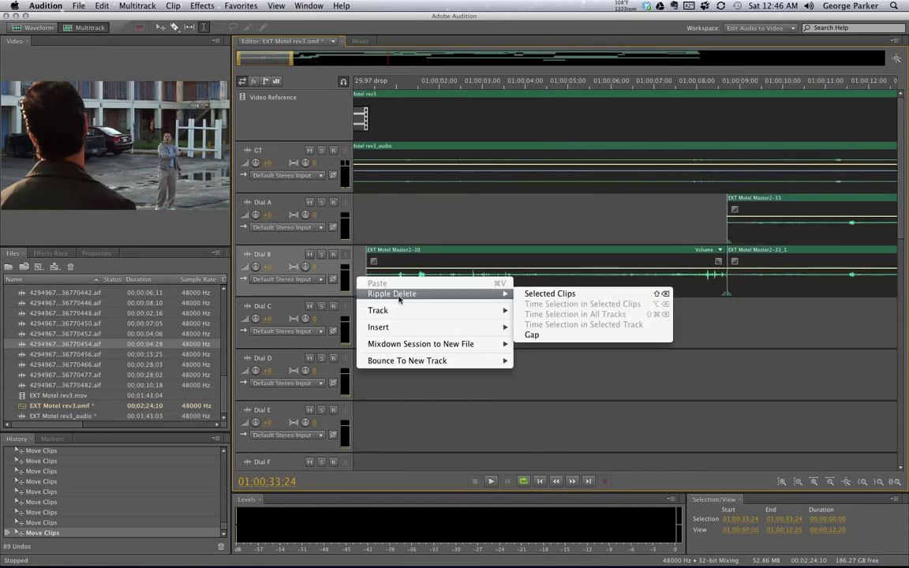
click(427, 224)
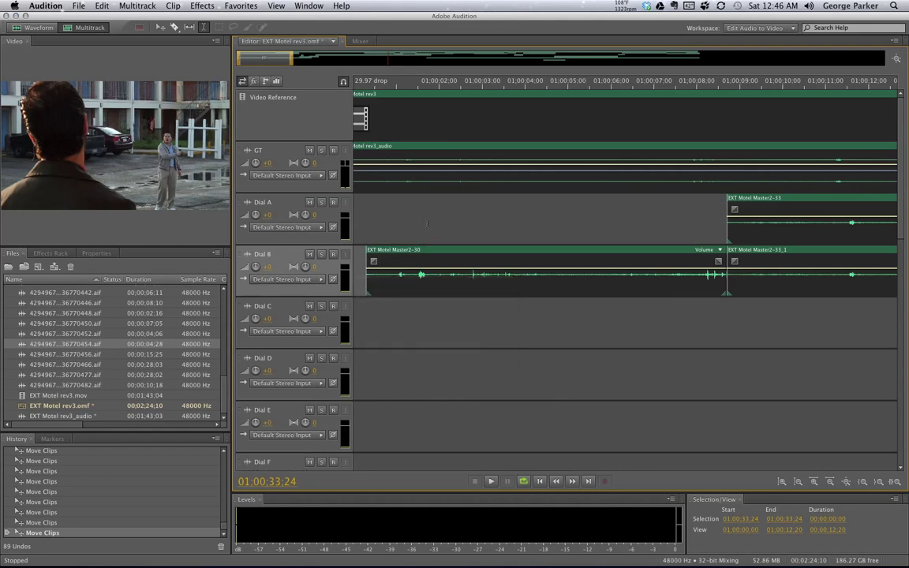
click(446, 363)
key(super+a)
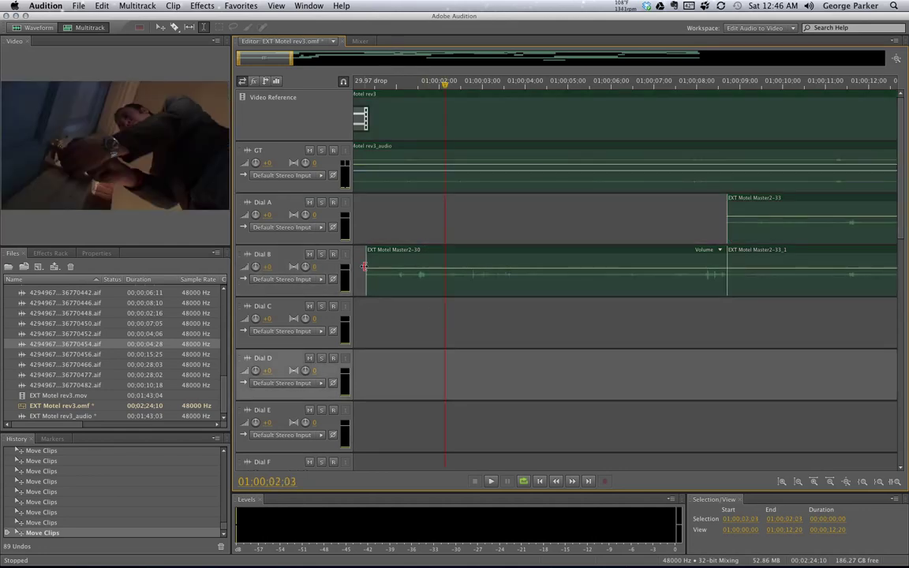
right_click(363, 268)
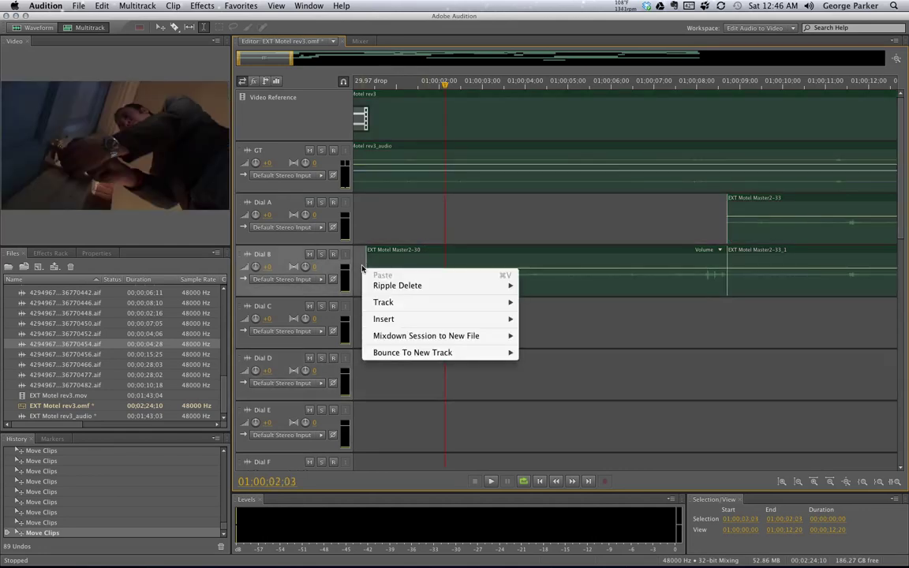
mouse_move(410, 285)
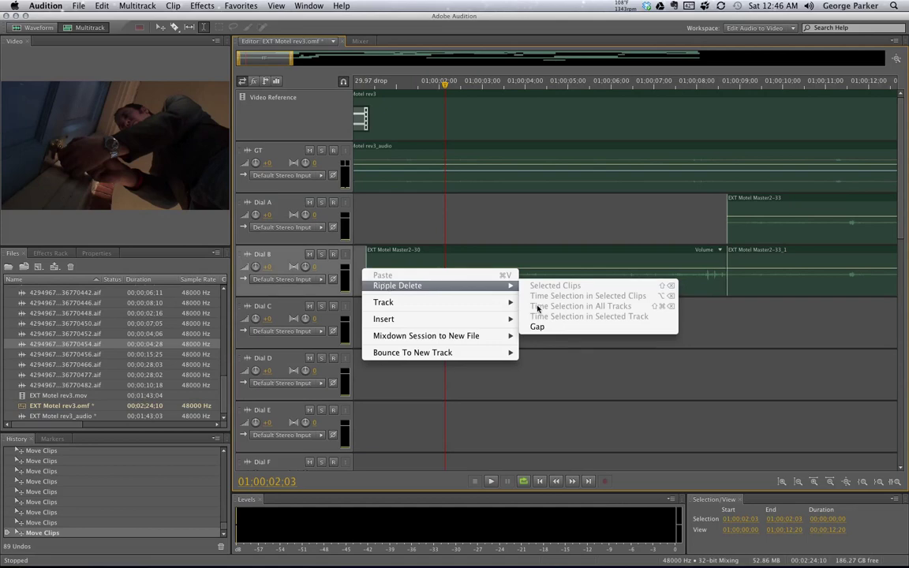
click(548, 328)
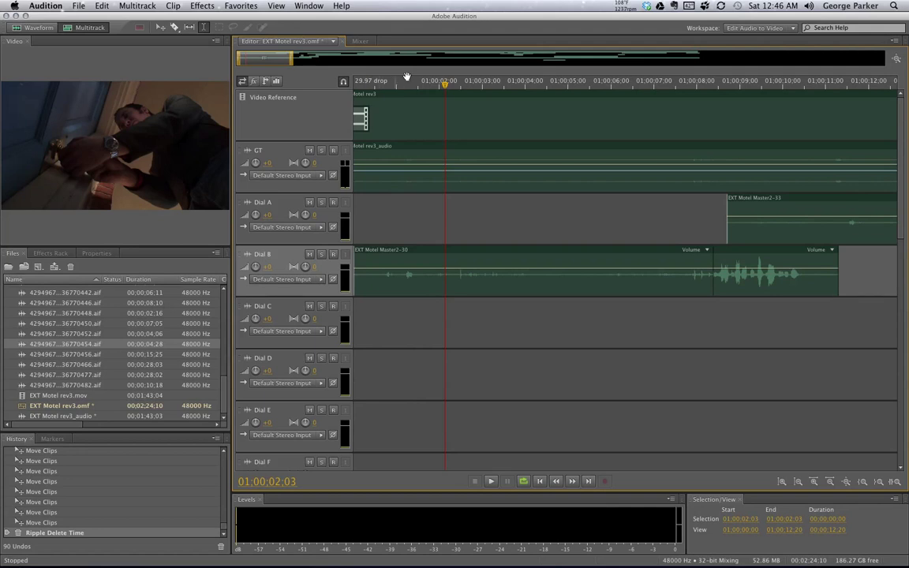
Scrub through the timeline to 01;00;29;01 to check the clip alignment, and undo the ripple delete of the gap.
drag(446, 84, 523, 83)
drag(587, 93, 807, 89)
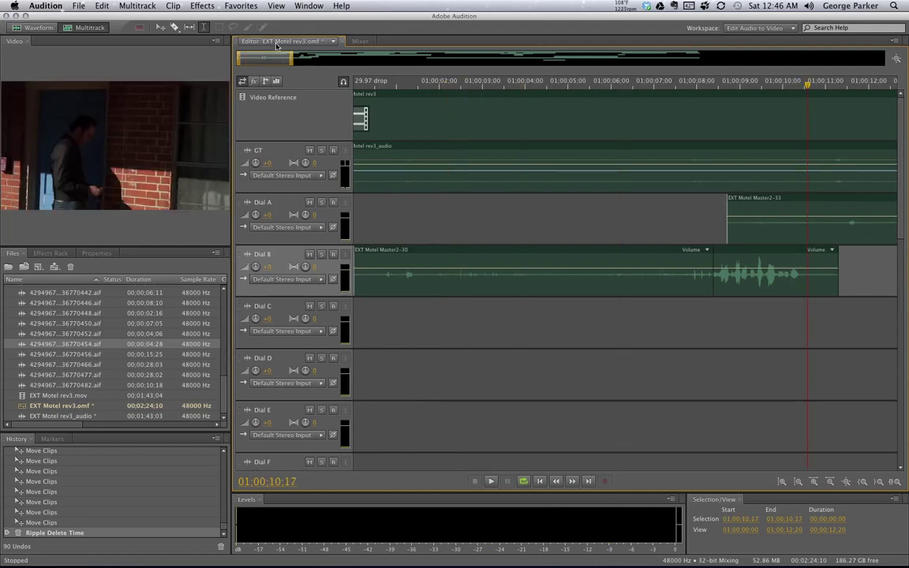
drag(251, 58, 343, 57)
drag(500, 86, 537, 84)
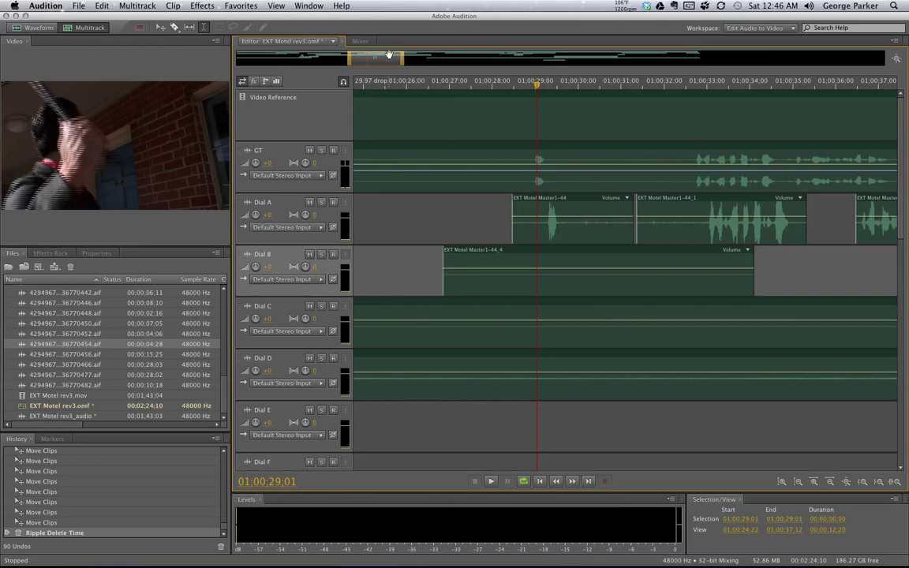
drag(351, 57, 187, 52)
key(super+z)
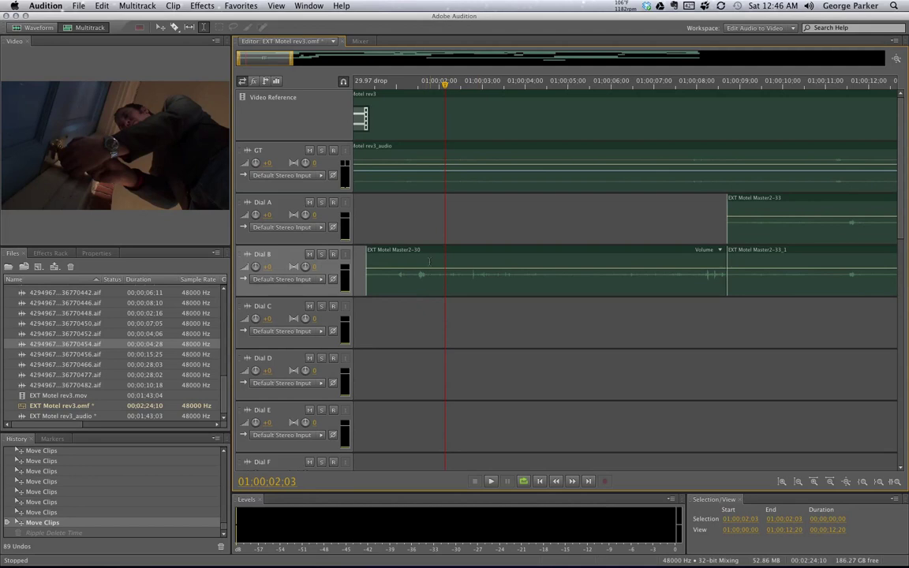
Return the playhead to the session start, select the video reference clip and check its Lock in Time option.
key(super+a)
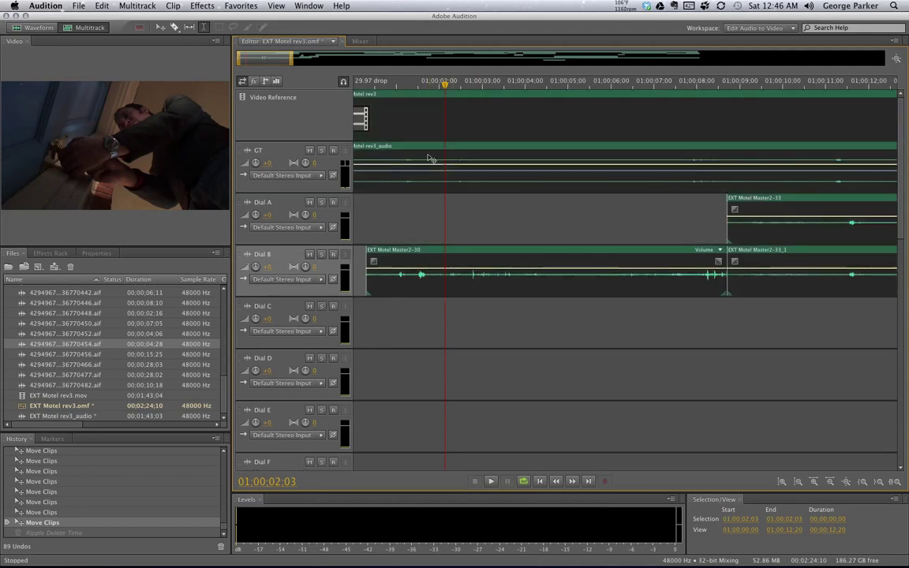
key(Home)
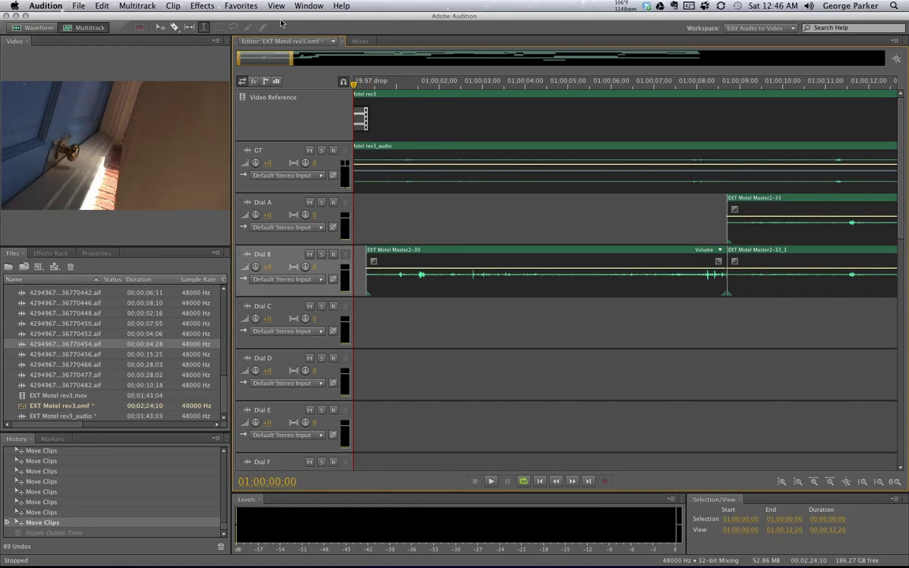
click(298, 60)
drag(298, 60, 204, 45)
click(401, 126)
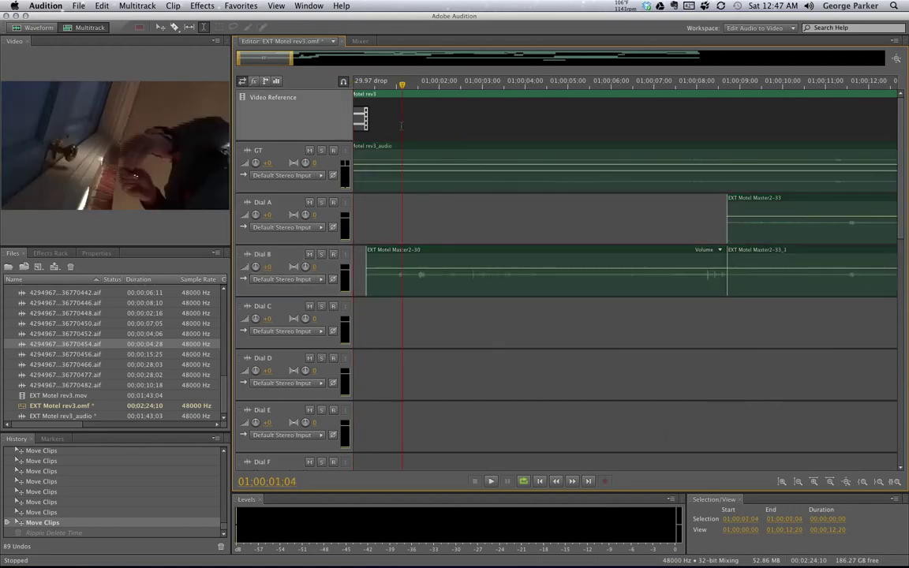
right_click(401, 128)
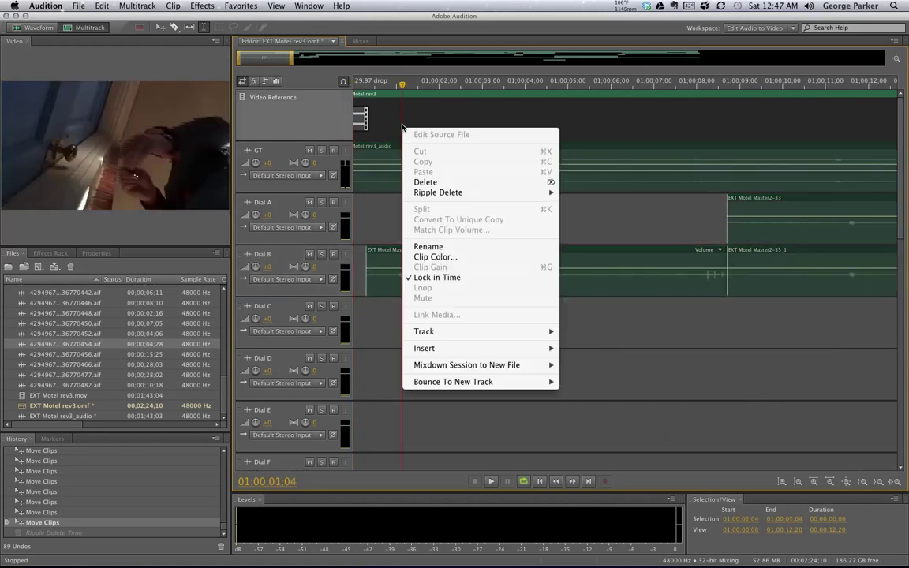
click(335, 197)
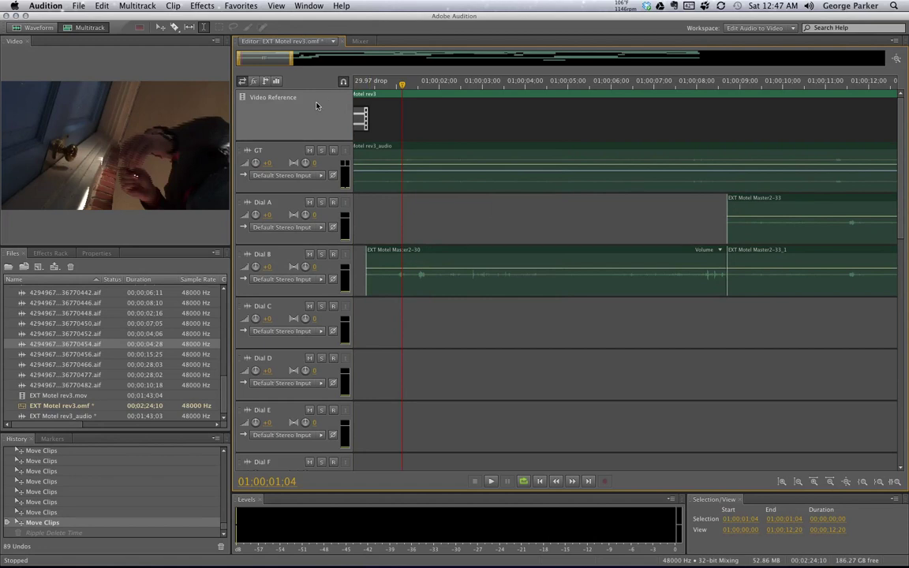
Review the time display formats with the range 01;00;01;24 to 01;00;02;04 selected, and clear that time selection.
scroll(419, 114, down, 4)
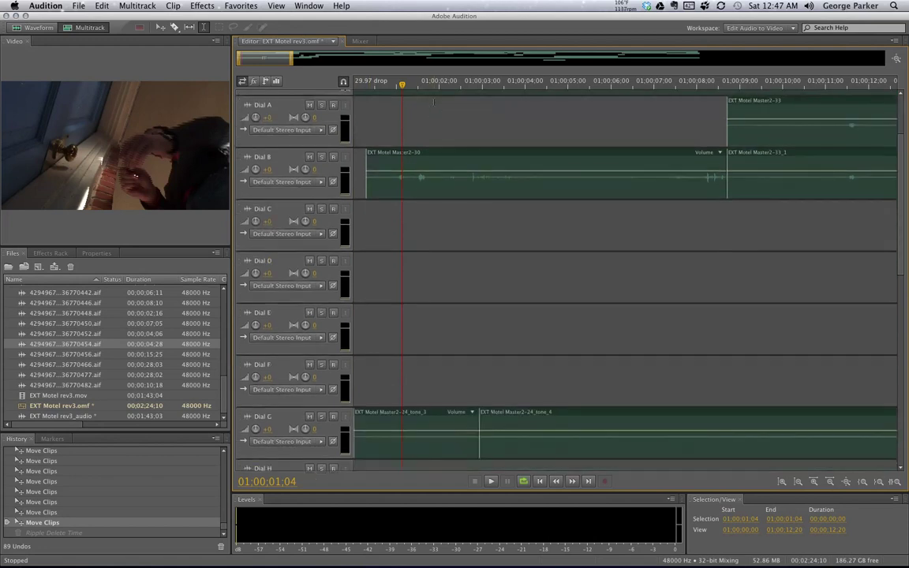
scroll(432, 103, up, 4)
drag(430, 114, 445, 115)
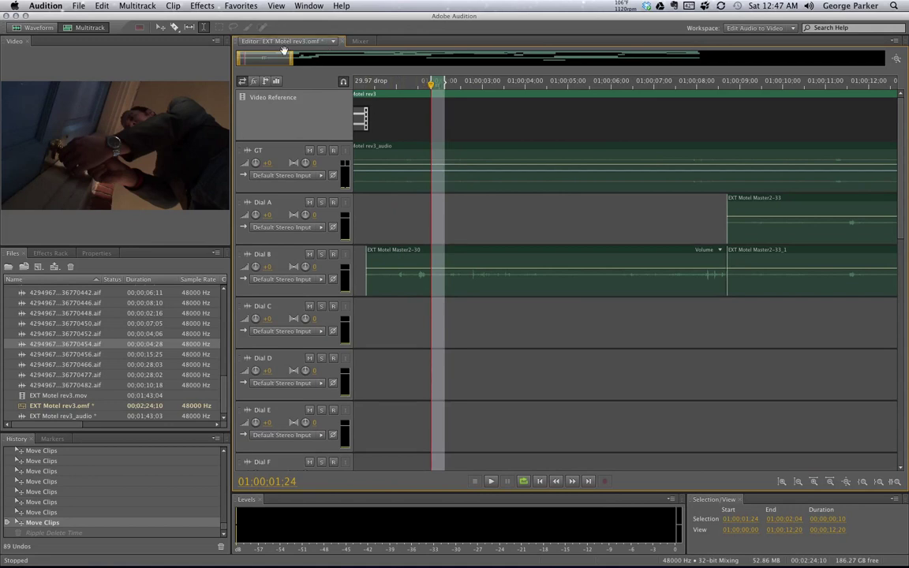
right_click(438, 87)
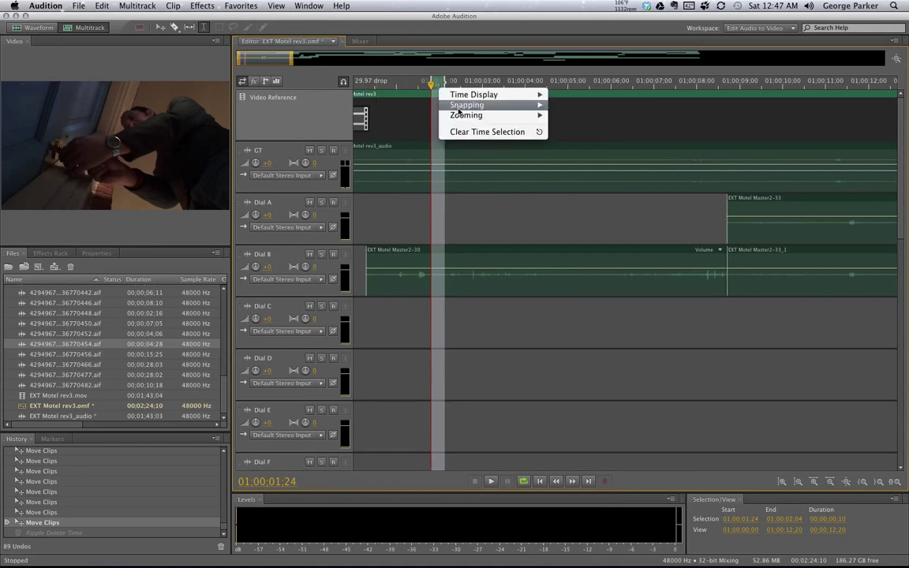
mouse_move(474, 94)
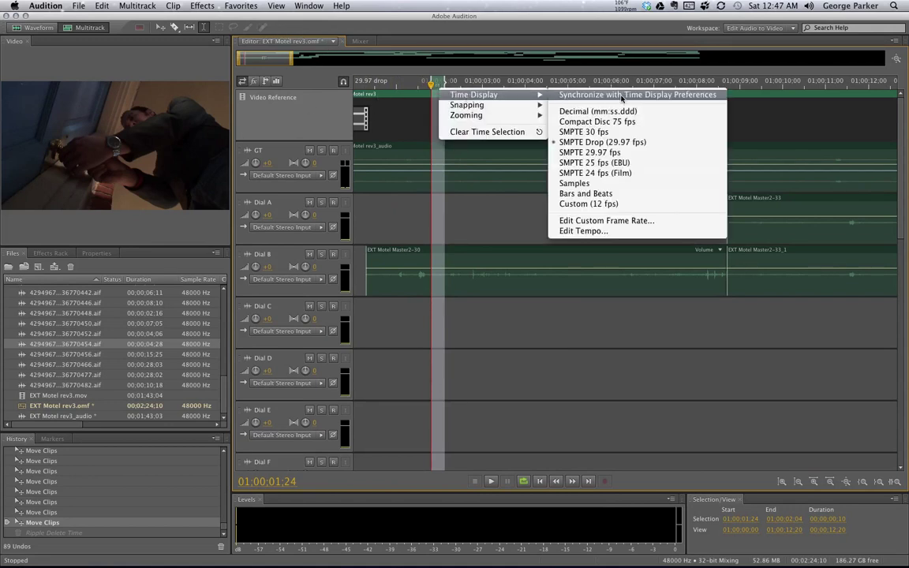
click(495, 132)
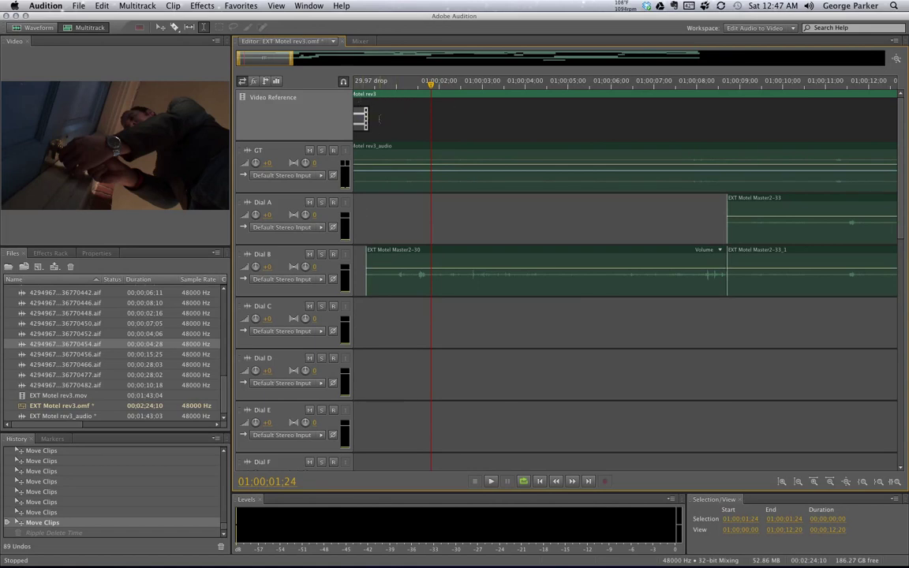
Select all clips in the session except the GT audio clip and the video reference clip.
key(ctrl+a)
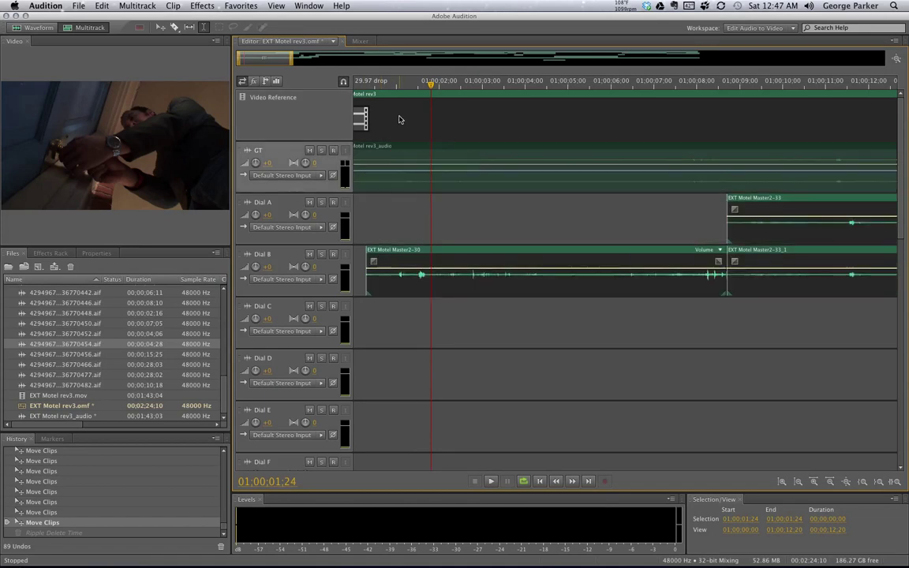
click(400, 117)
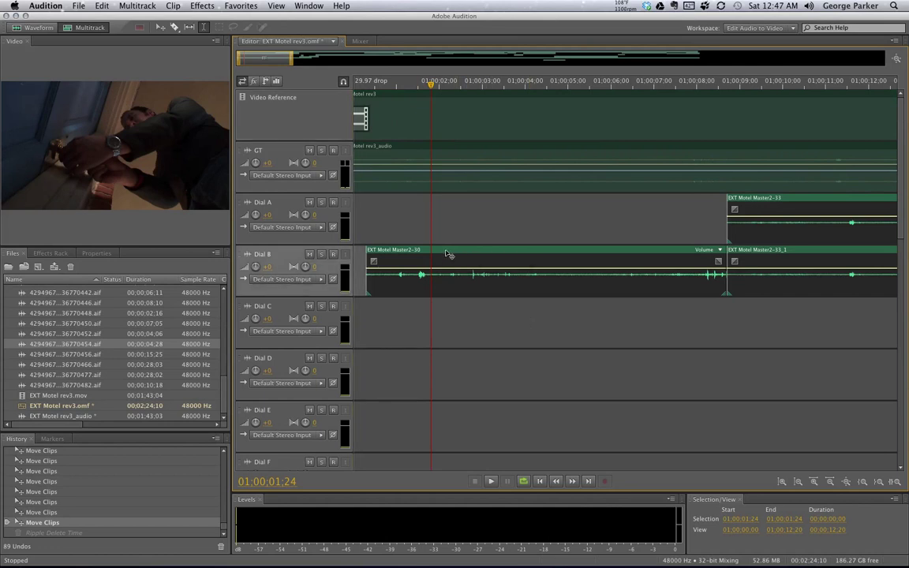
mouse_move(395, 251)
mouse_down()
mouse_move(429, 251)
mouse_move(394, 250)
mouse_up()
Turn off Lock in Time for the video reference clip and the GT audio clip.
click(380, 120)
right_click(380, 120)
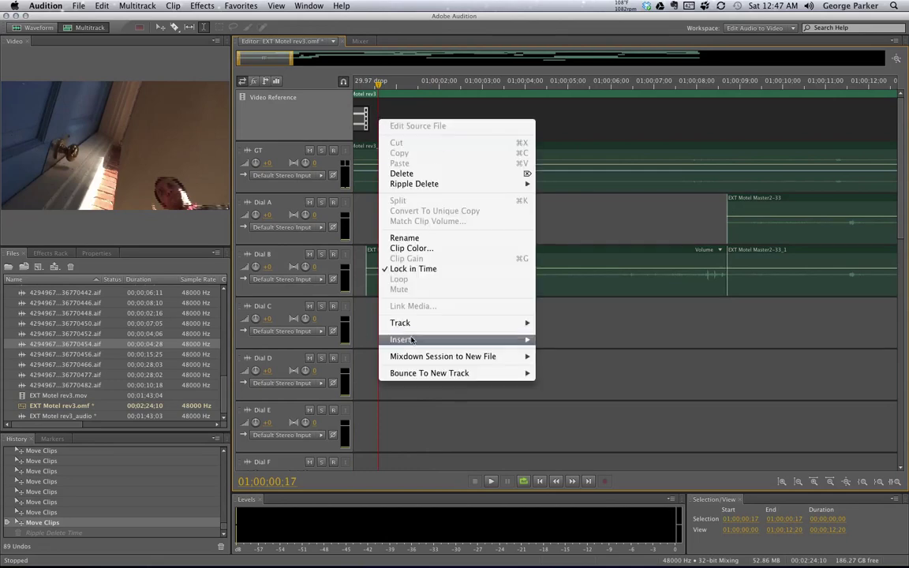
mouse_move(418, 339)
click(418, 269)
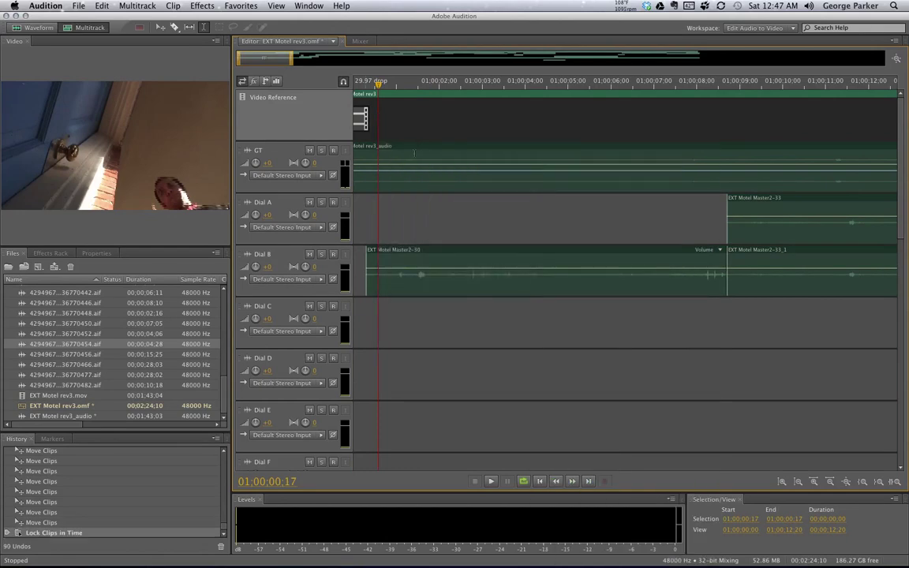
right_click(416, 154)
click(449, 305)
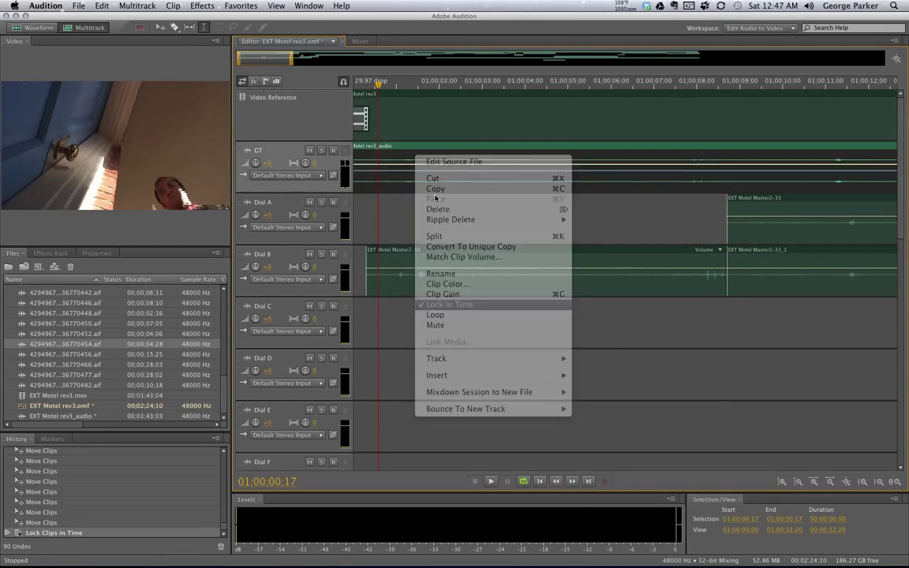
drag(380, 126, 439, 126)
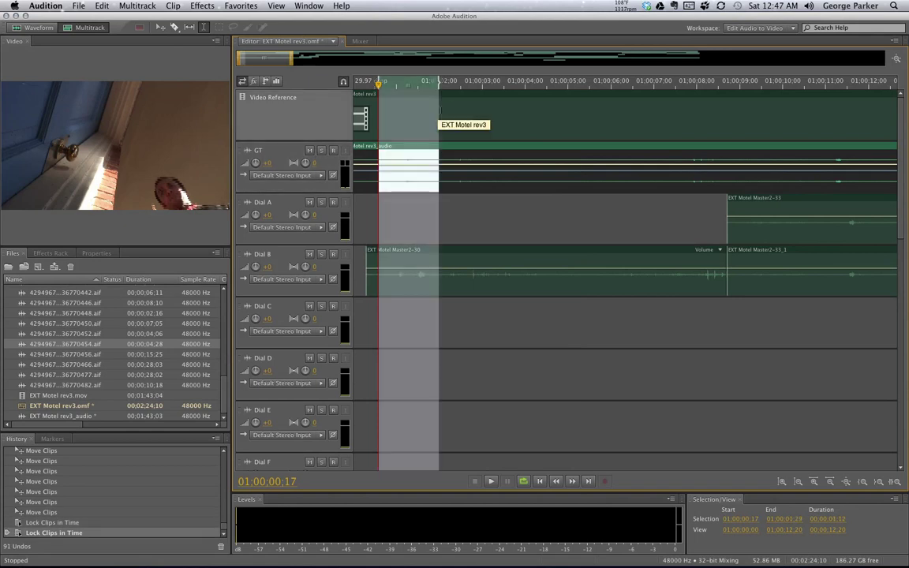
click(452, 151)
drag(462, 151, 491, 151)
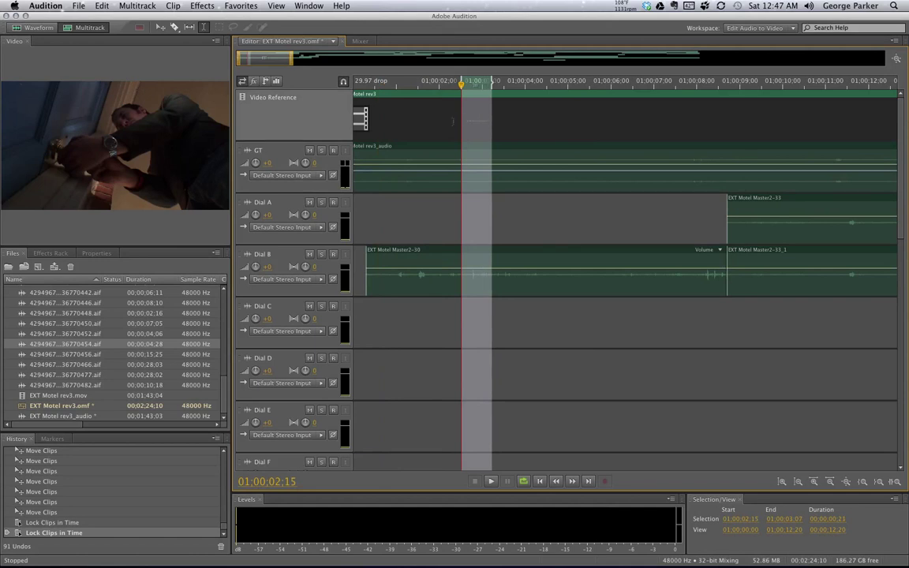
right_click(453, 86)
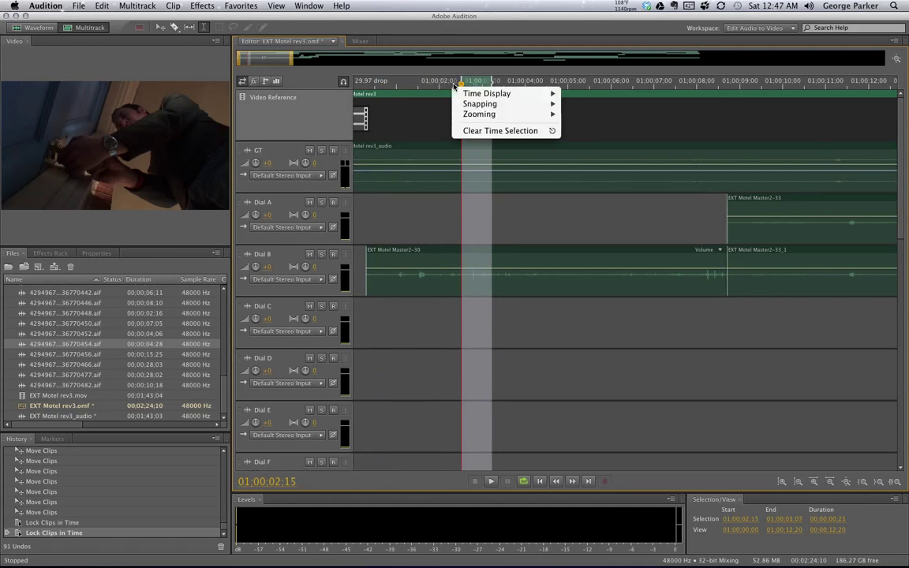
click(501, 131)
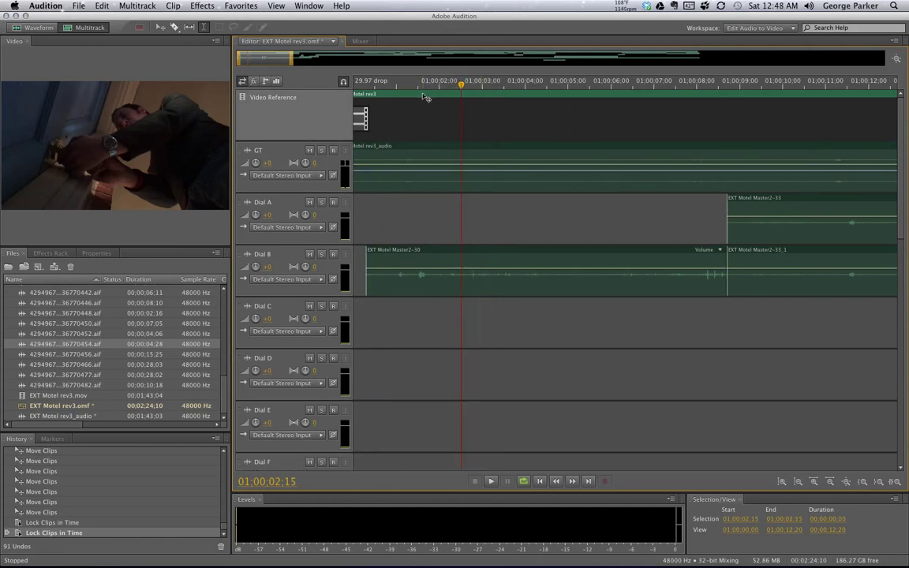
Move the video reference and GT audio clips together to the session start and lock both in time.
click(375, 134)
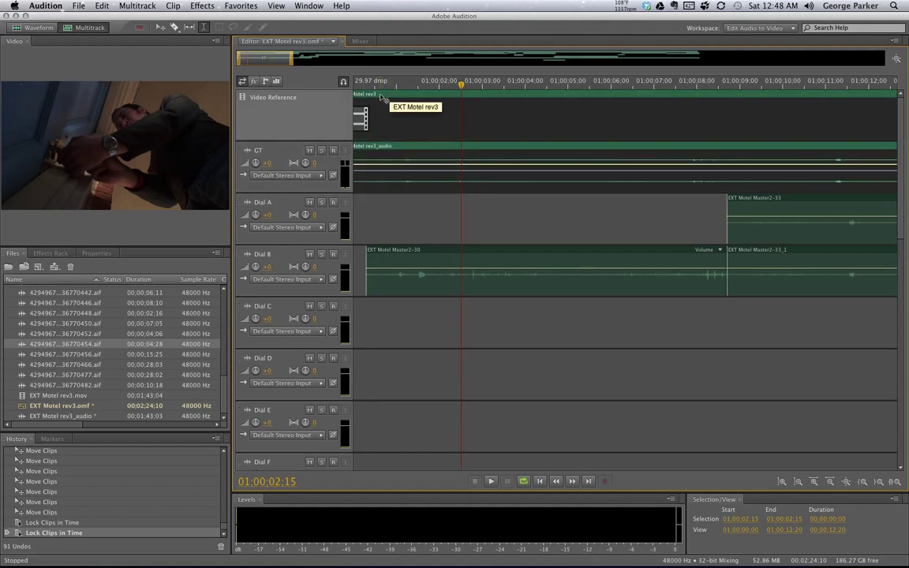
drag(380, 96, 396, 97)
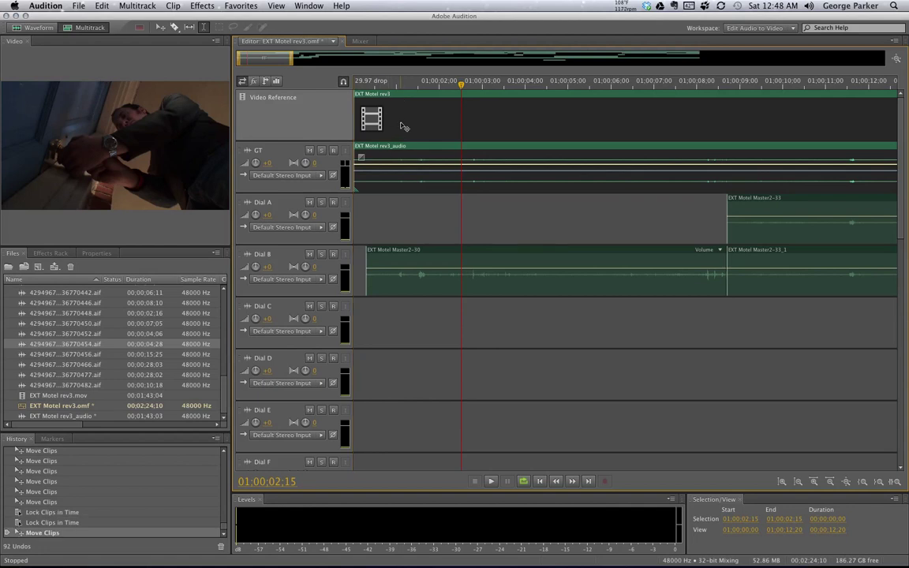
right_click(401, 124)
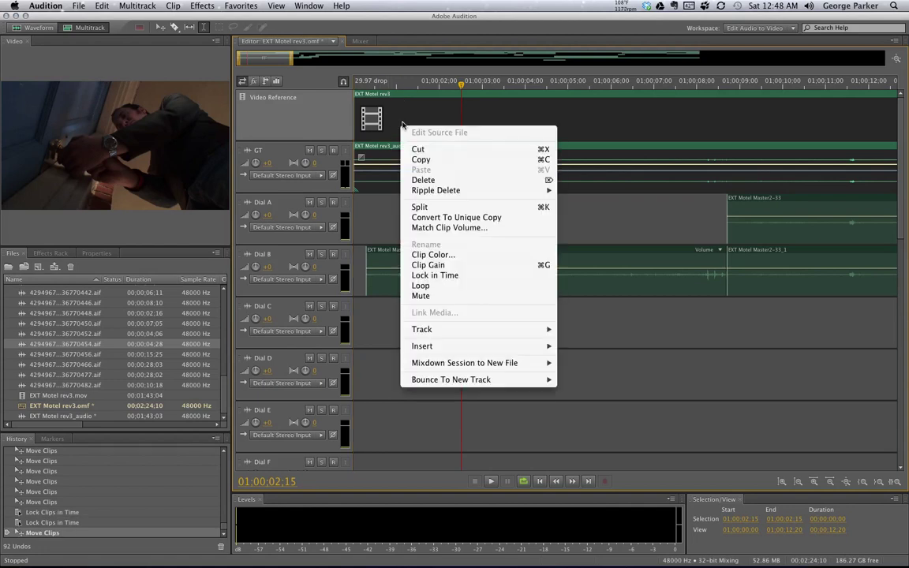
click(422, 275)
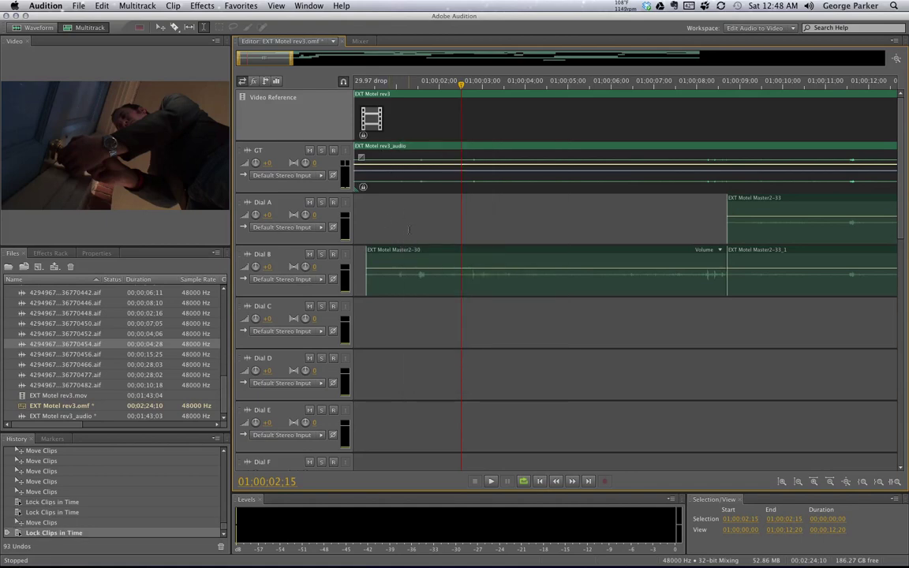
Select all clips except the GT audio and video reference clips, and try to shift them together toward the session start.
click(417, 263)
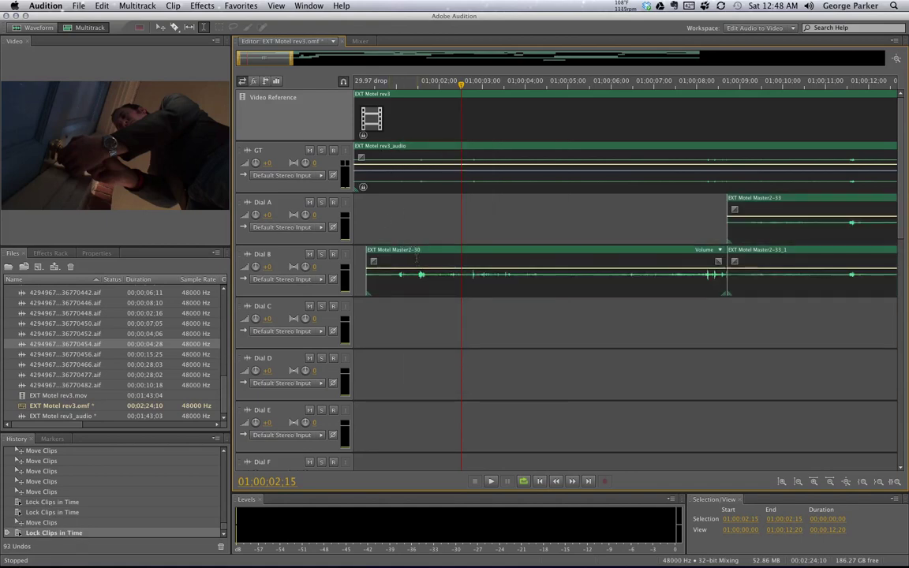
click(417, 152)
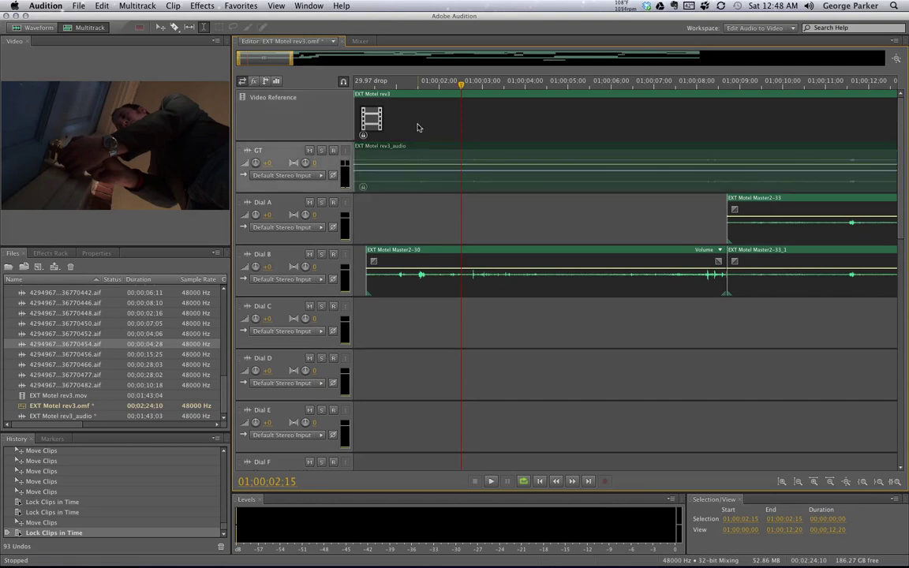
click(419, 128)
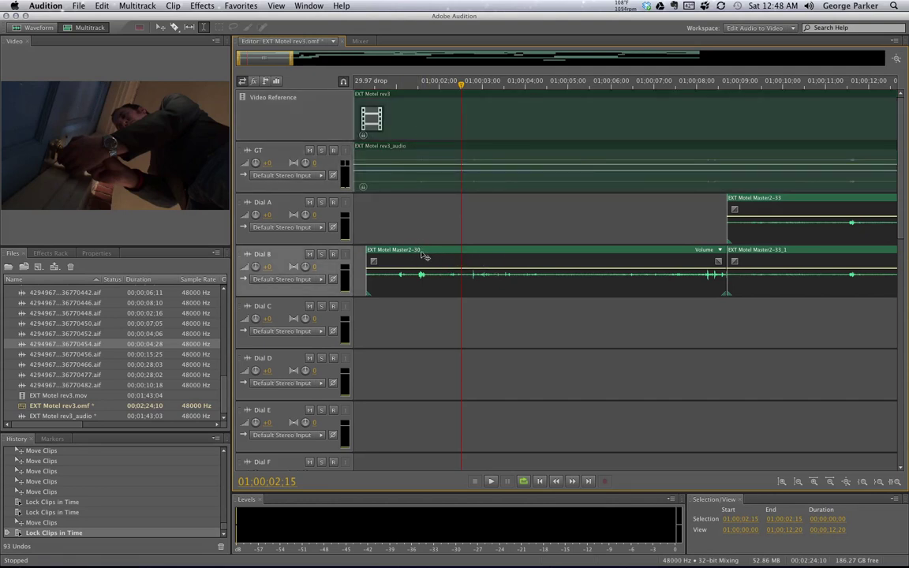
drag(424, 256, 341, 259)
Ripple delete the gap before EXT Motel Master2-30 on the Dial B track, and undo that deletion.
right_click(357, 263)
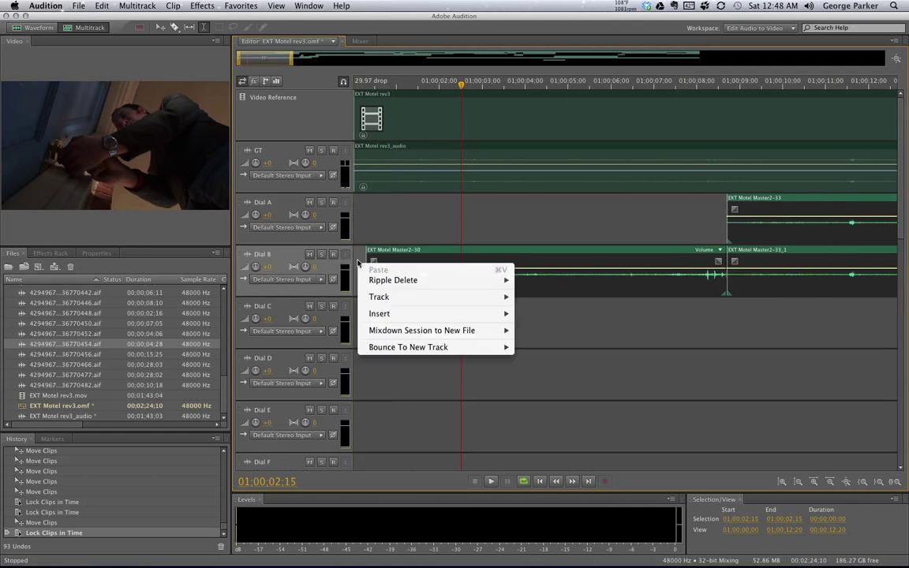
mouse_move(411, 280)
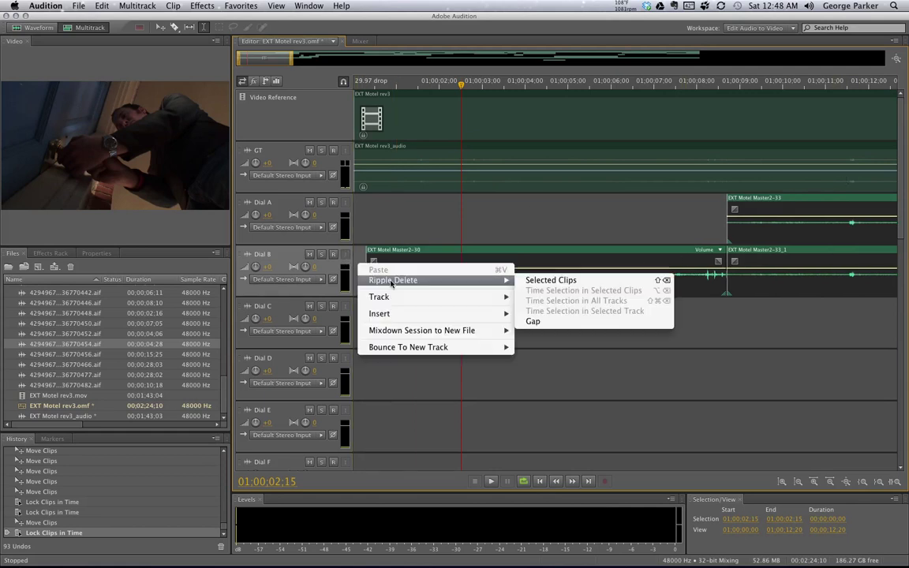
click(534, 322)
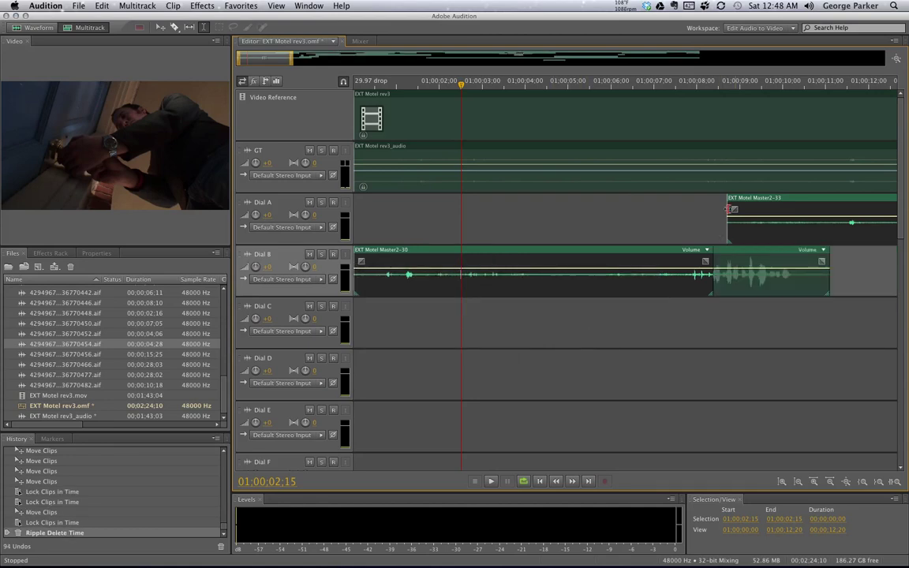
key(super+z)
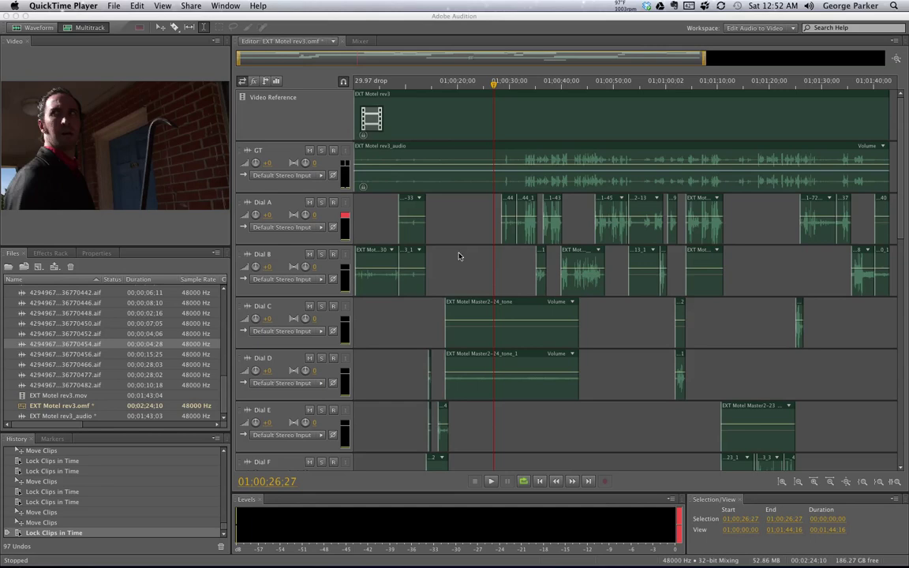
Examine the clip layout across the Dial A to Dial H, ADR A and Work 1 tracks.
scroll(454, 255, down, 3)
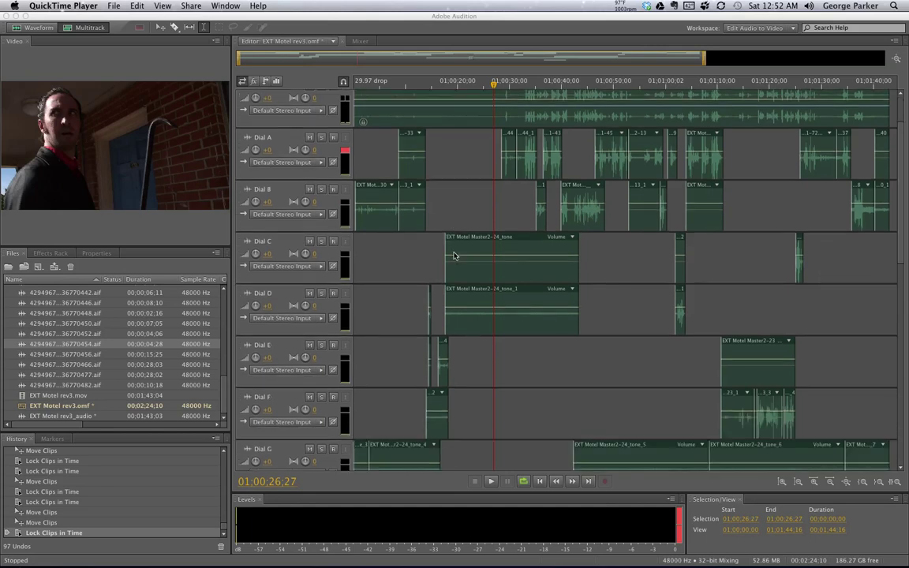
scroll(454, 255, down, 6)
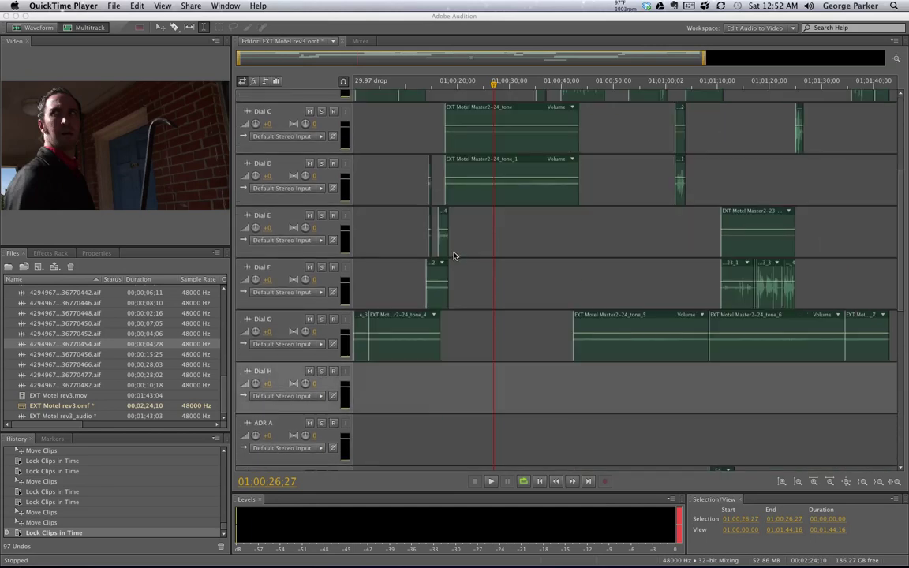
scroll(454, 255, up, 3)
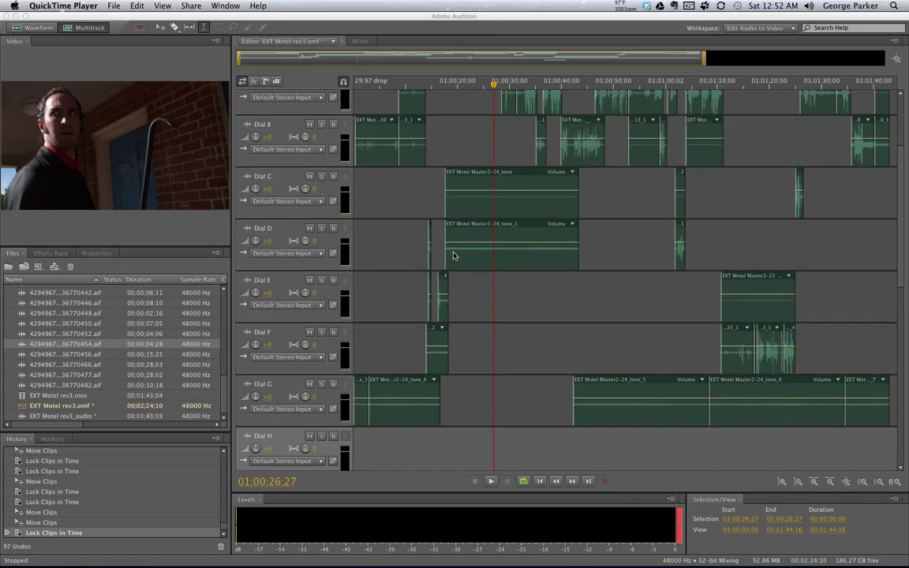
scroll(454, 255, up, 1)
scroll(453, 255, down, 6)
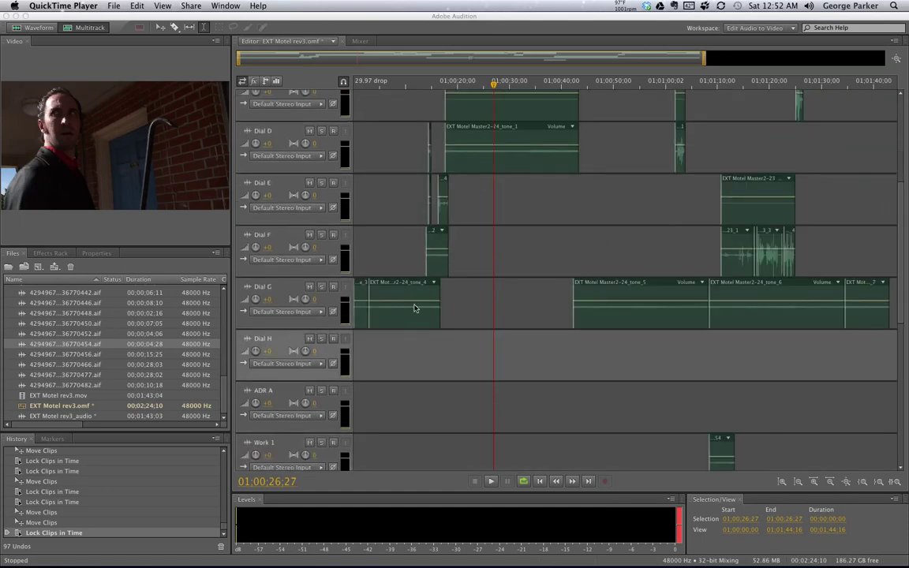
scroll(418, 130, up, 6)
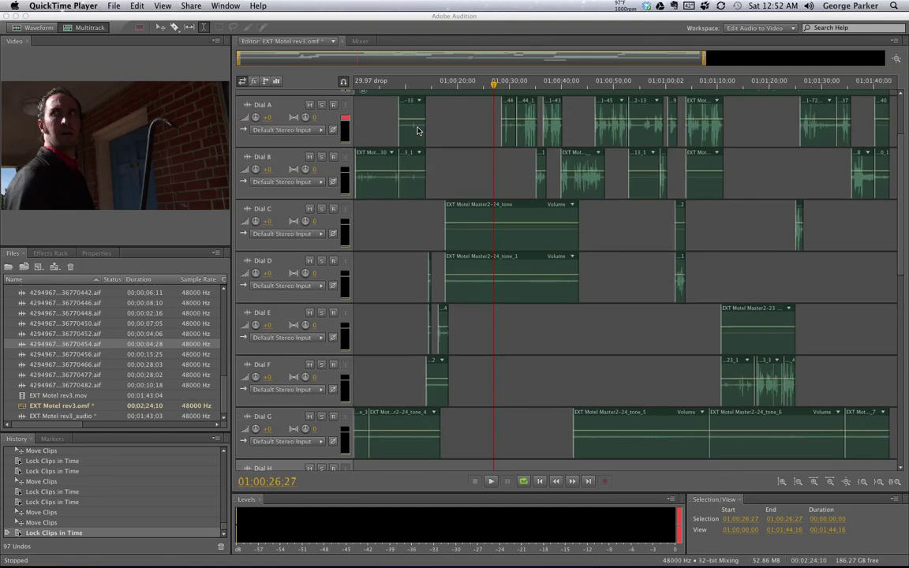
Select all clips in the session, try to shift them earlier, and check which tracks have clips at the session start.
click(456, 177)
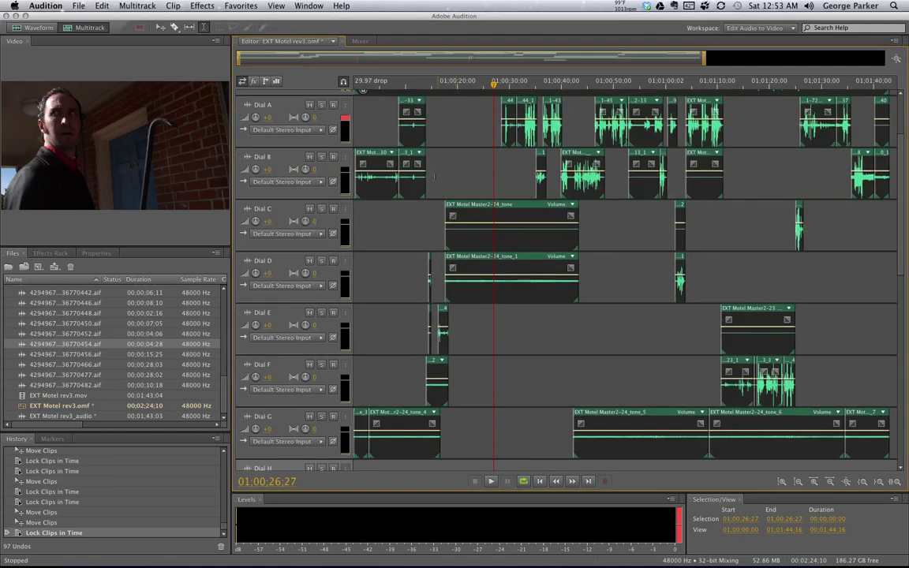
scroll(409, 260, down, 2)
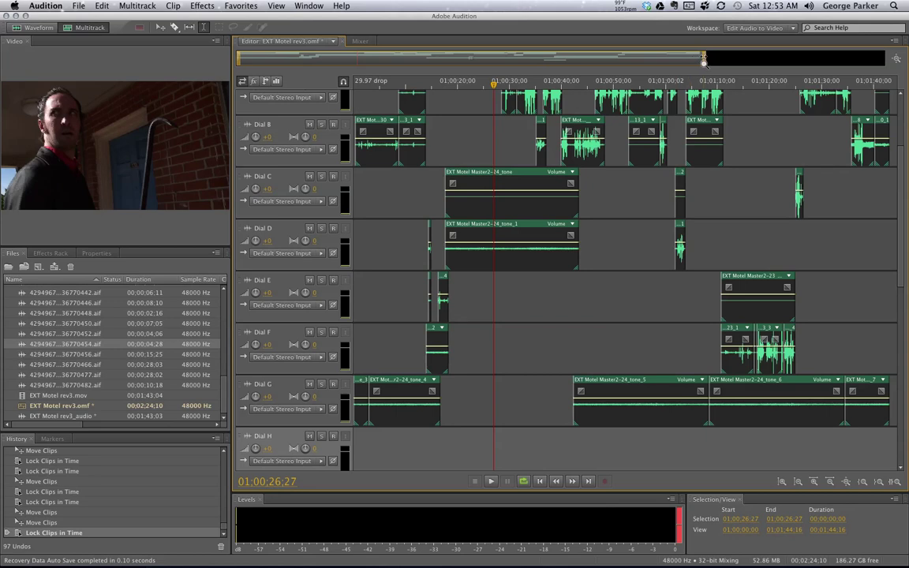
drag(704, 58, 339, 57)
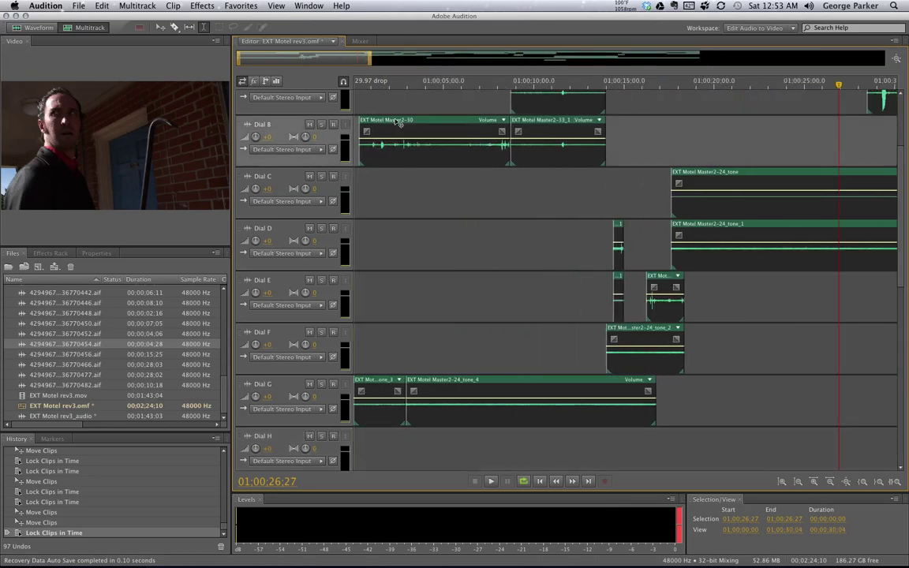
mouse_move(387, 123)
mouse_down()
mouse_move(428, 122)
mouse_move(374, 122)
mouse_up()
scroll(907, 180, up, 5)
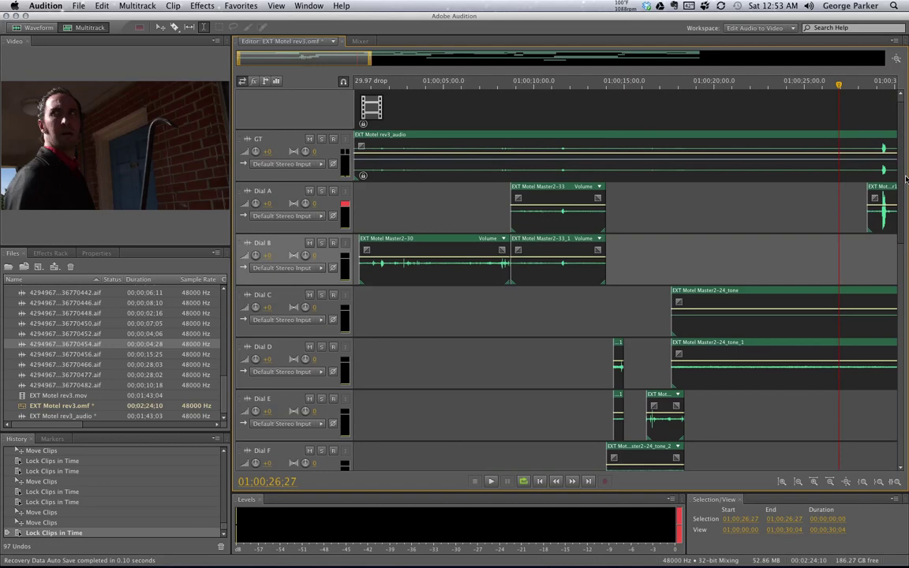
scroll(906, 180, down, 5)
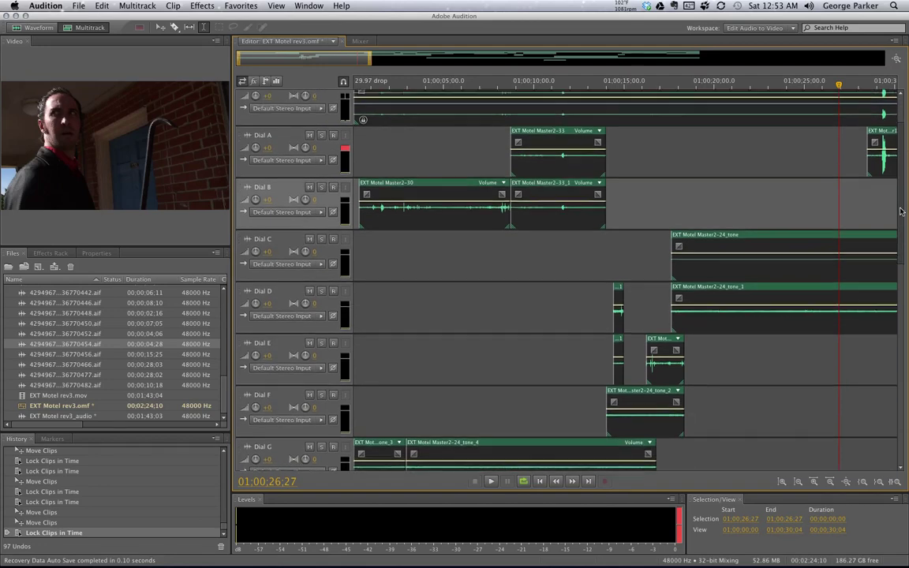
scroll(892, 234, down, 3)
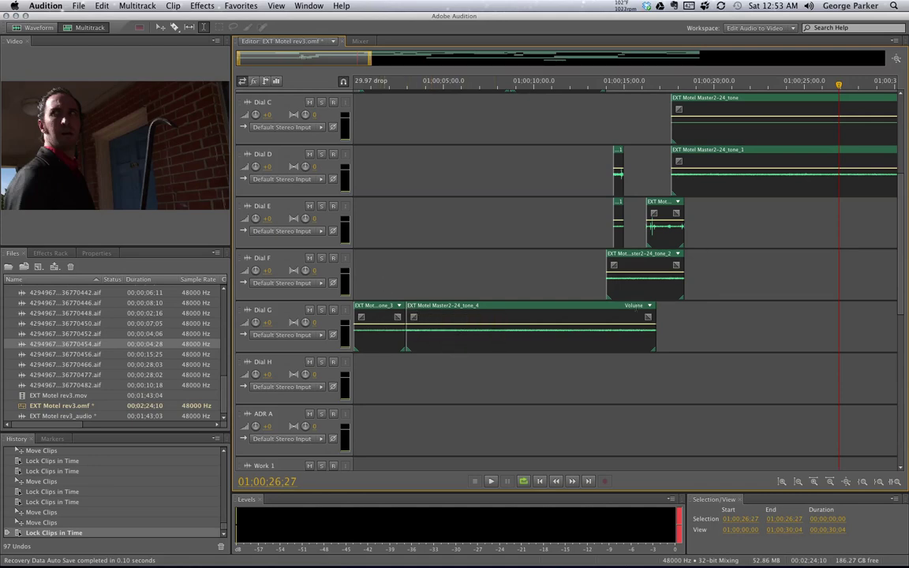
Clear the current clip selection, select all clips on the Dial G track and lock them in time.
click(725, 324)
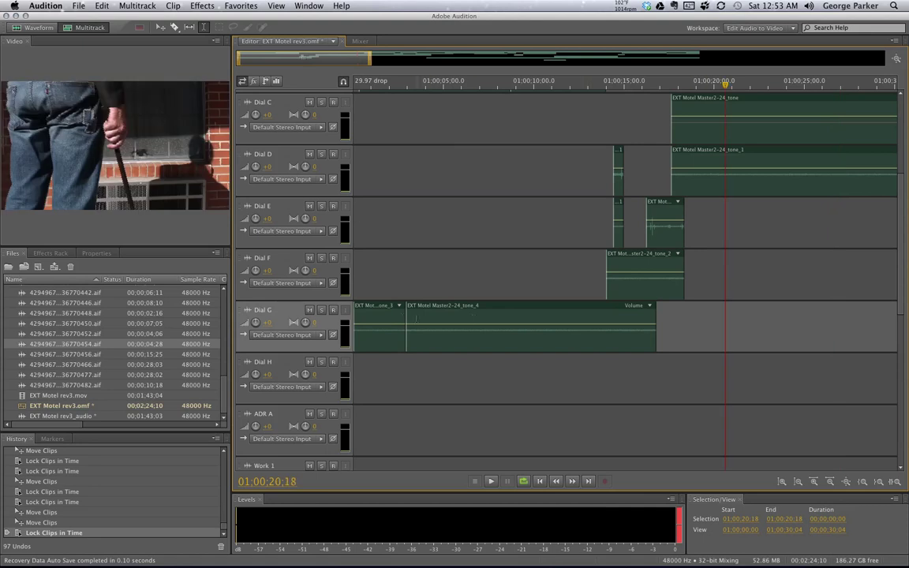
right_click(378, 308)
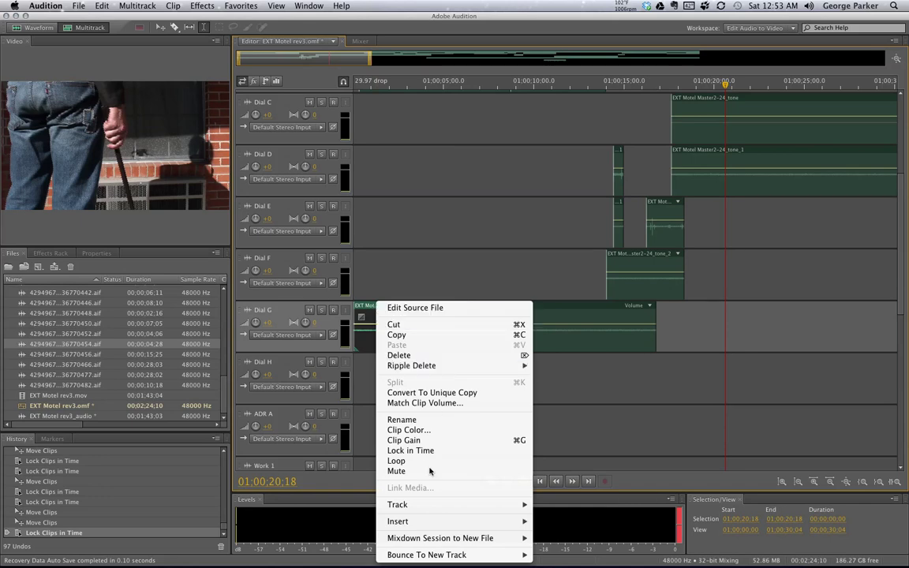
mouse_move(465, 505)
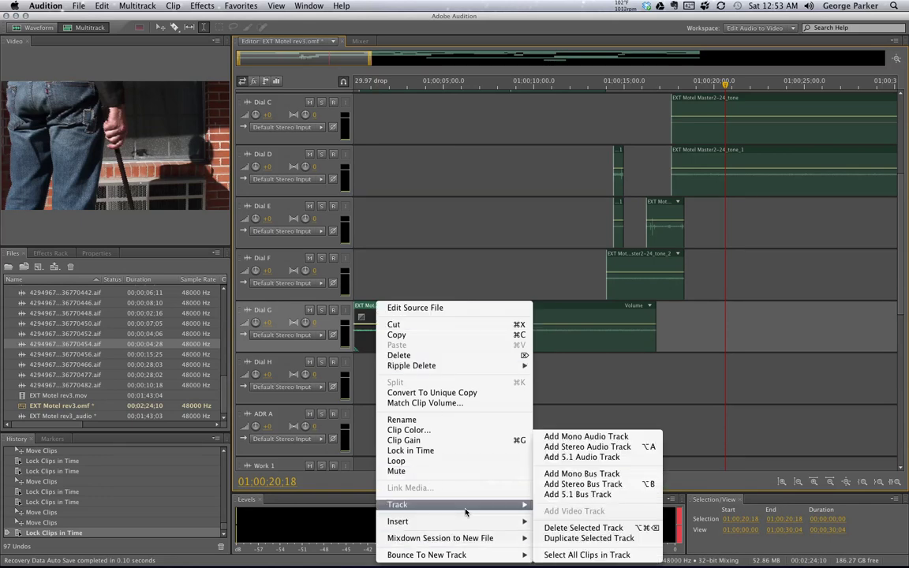
click(582, 556)
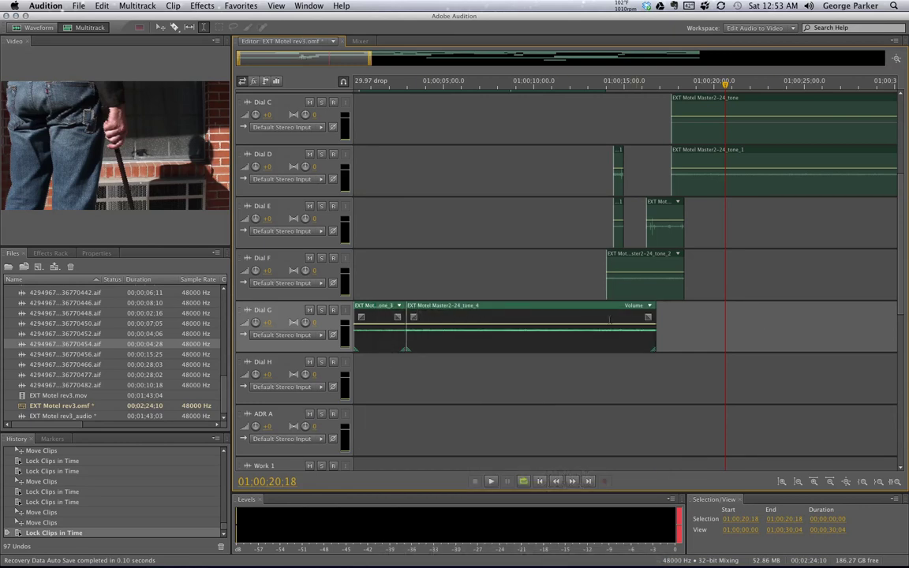
right_click(453, 309)
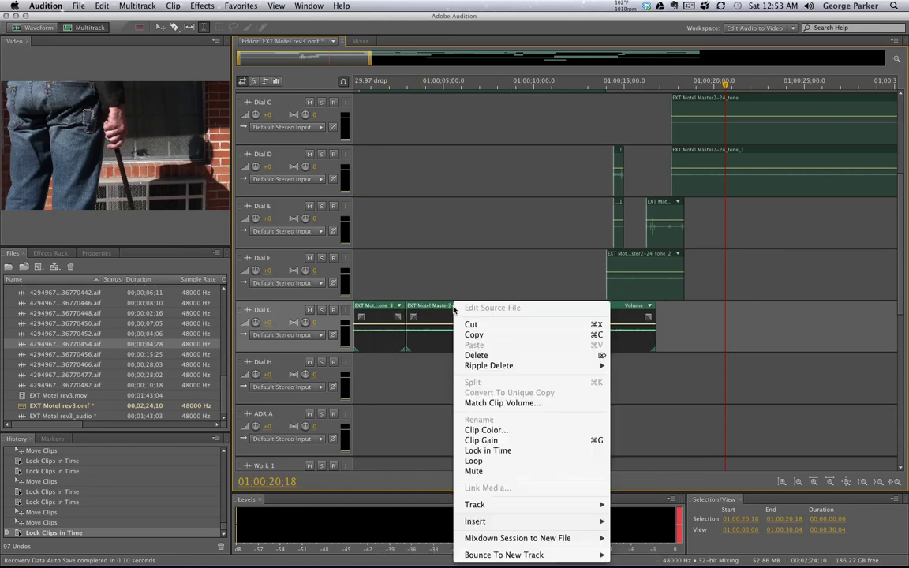
click(488, 451)
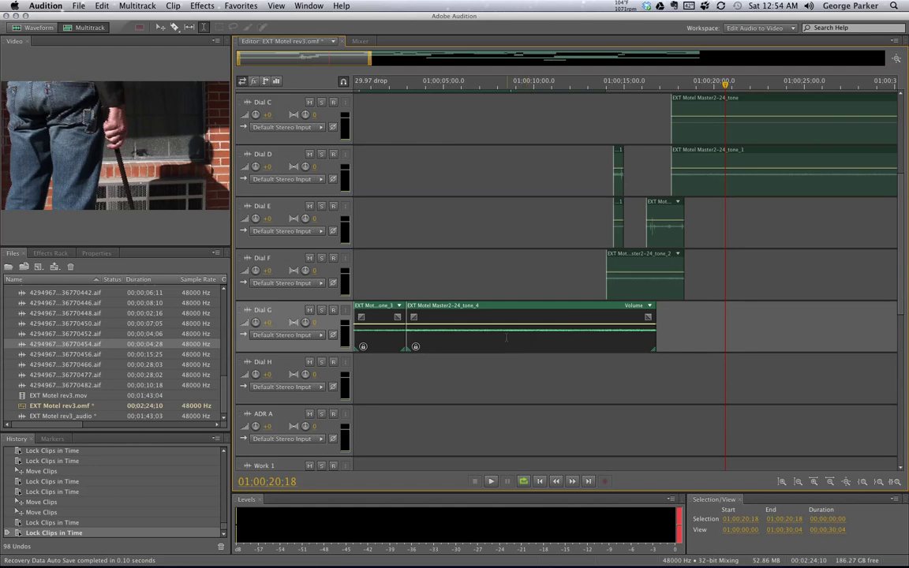
Play the session from the Dial A clip starting at 01;00;28;14 to find a dialogue passage for checking sync.
scroll(737, 245, up, 5)
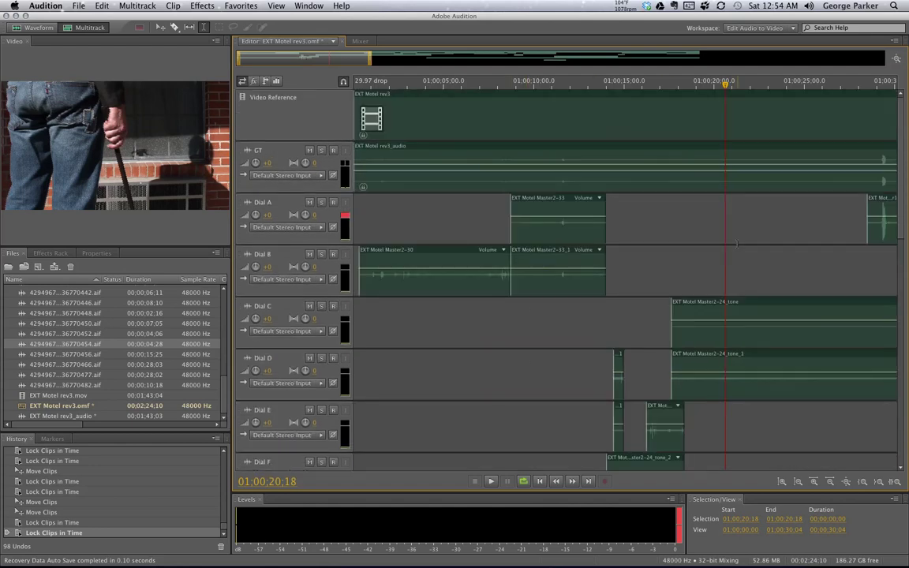
scroll(737, 245, down, 2)
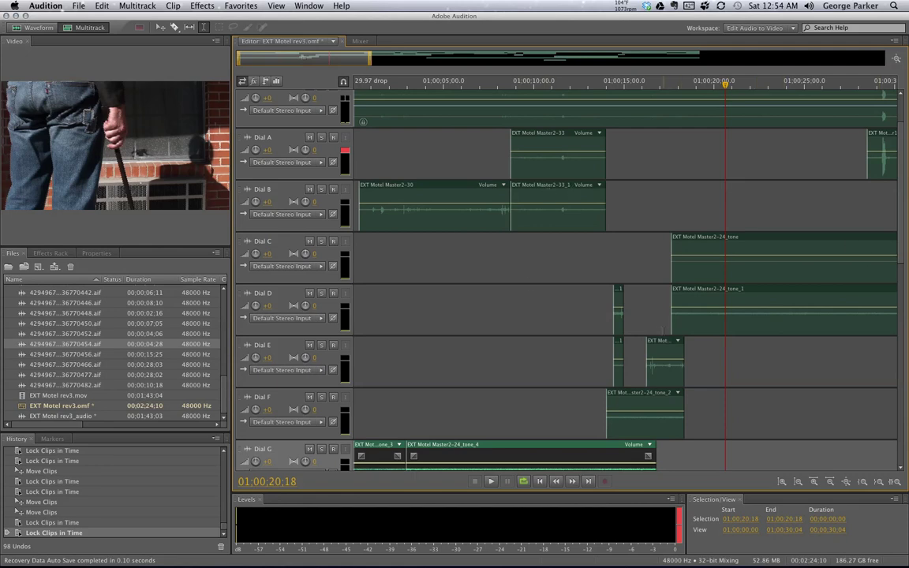
click(524, 85)
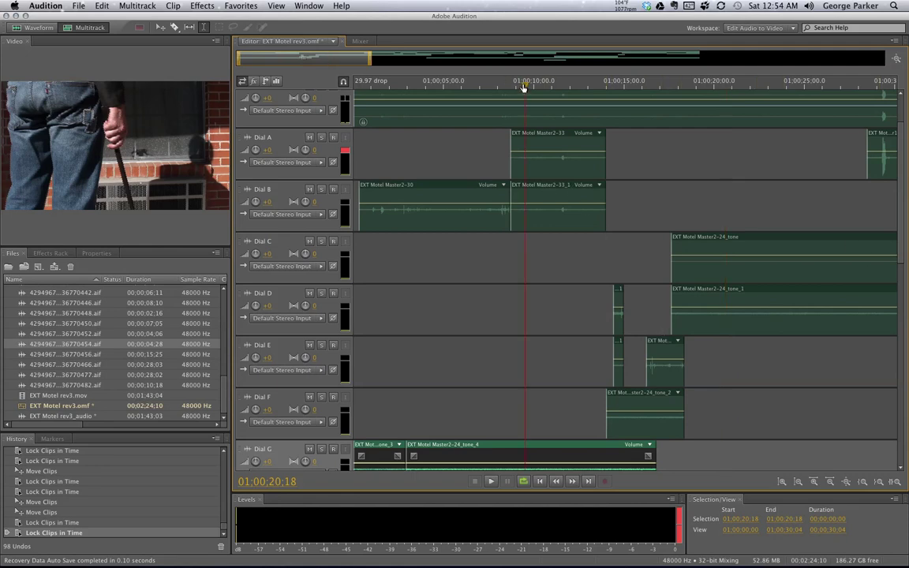
key(space)
key(space)
key(Home)
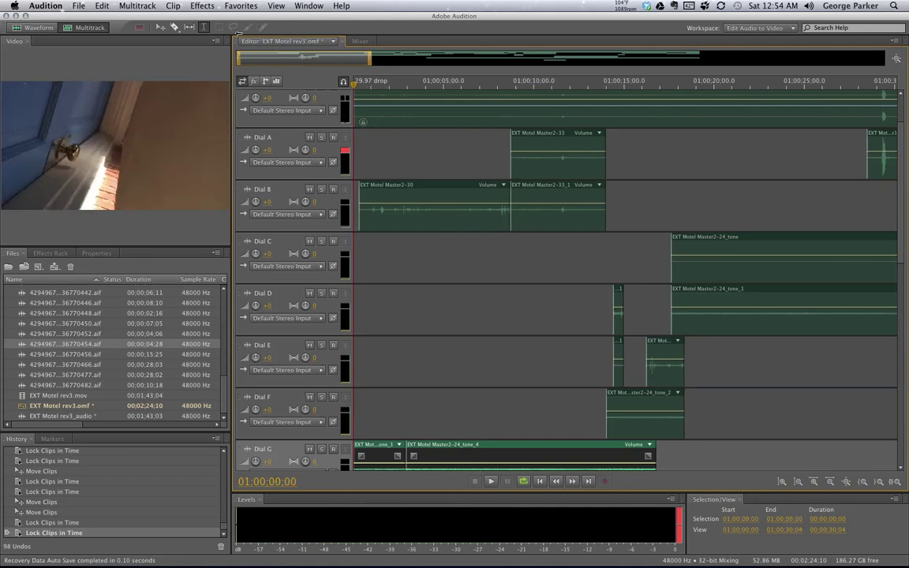
drag(306, 61, 422, 62)
click(402, 85)
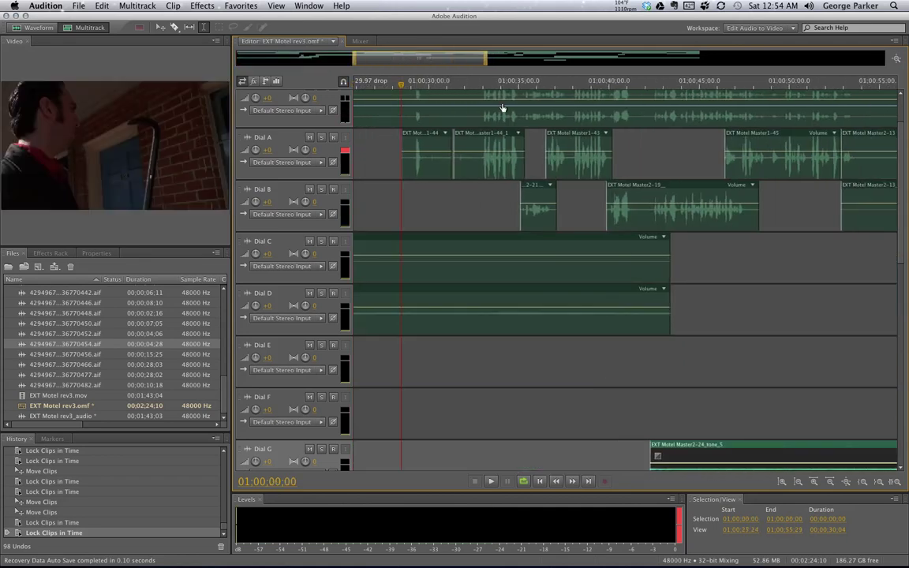
key(space)
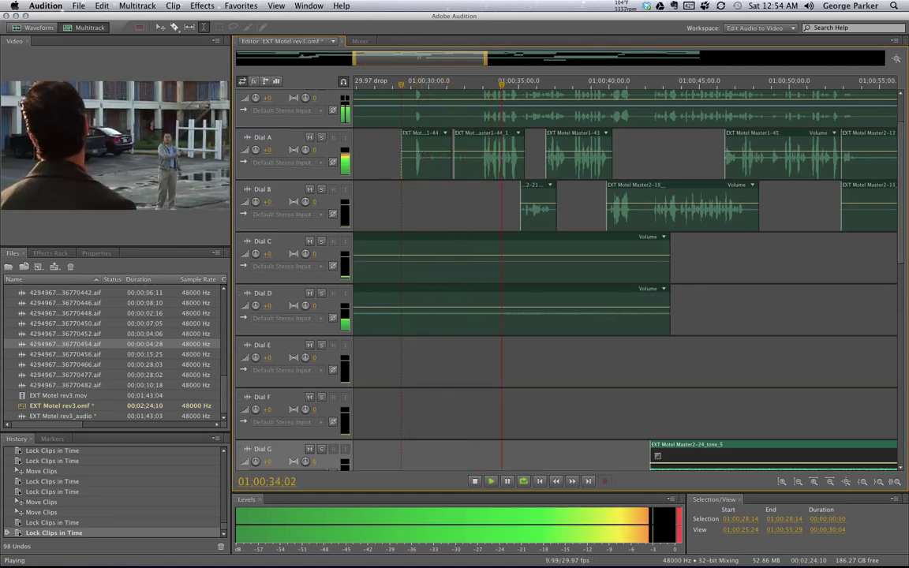
key(space)
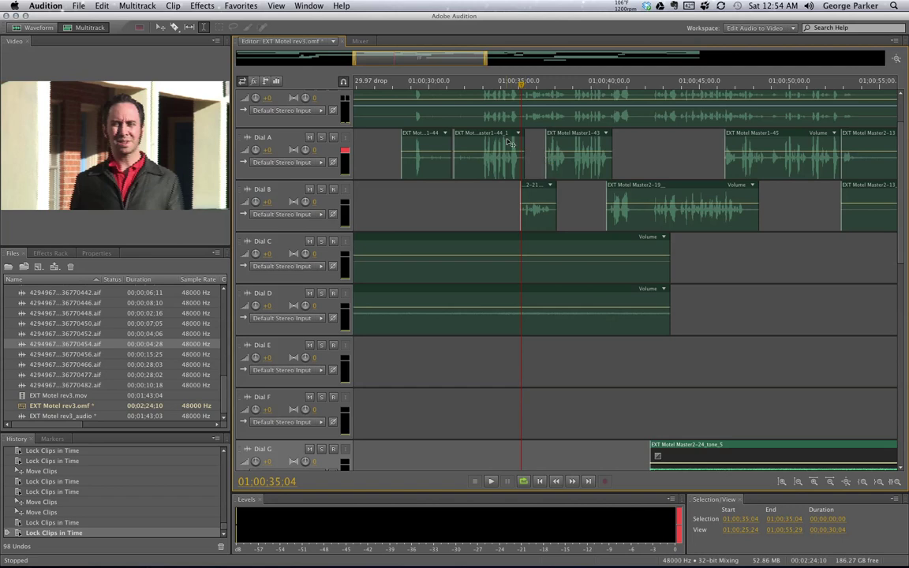
Set a time selection from 01;00;38;02 to 01;00;41;02 around the dialogue on the Dial A and Dial B tracks.
drag(354, 57, 402, 58)
drag(486, 57, 434, 59)
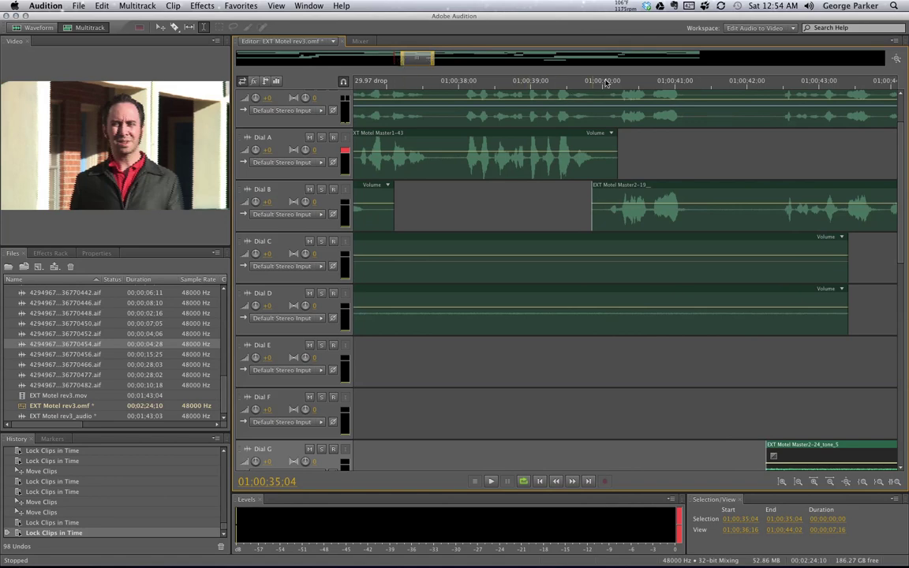
click(465, 83)
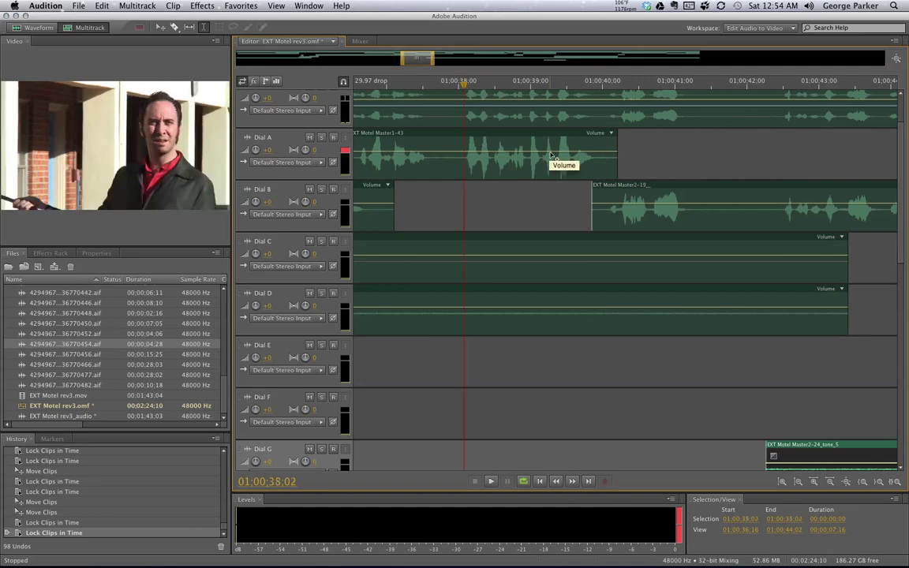
key(shift+End)
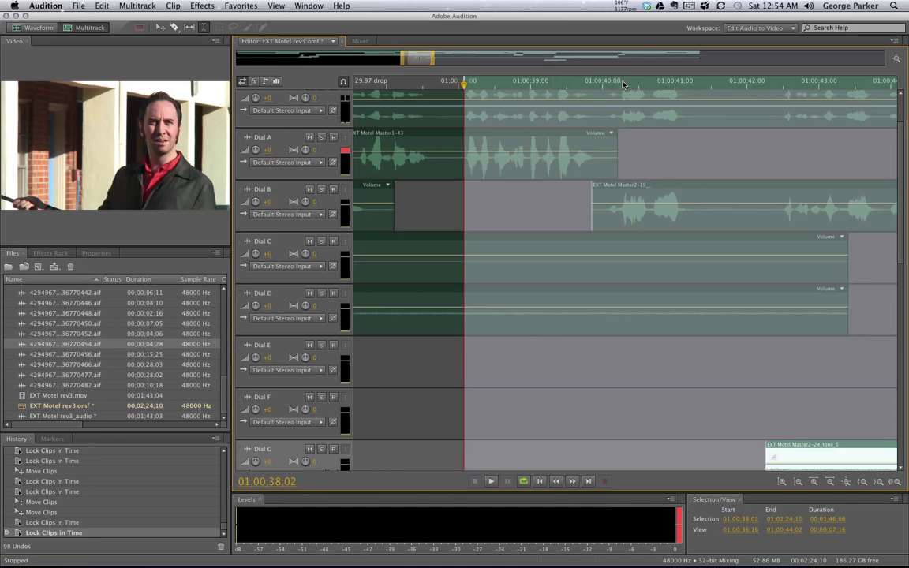
click(683, 83)
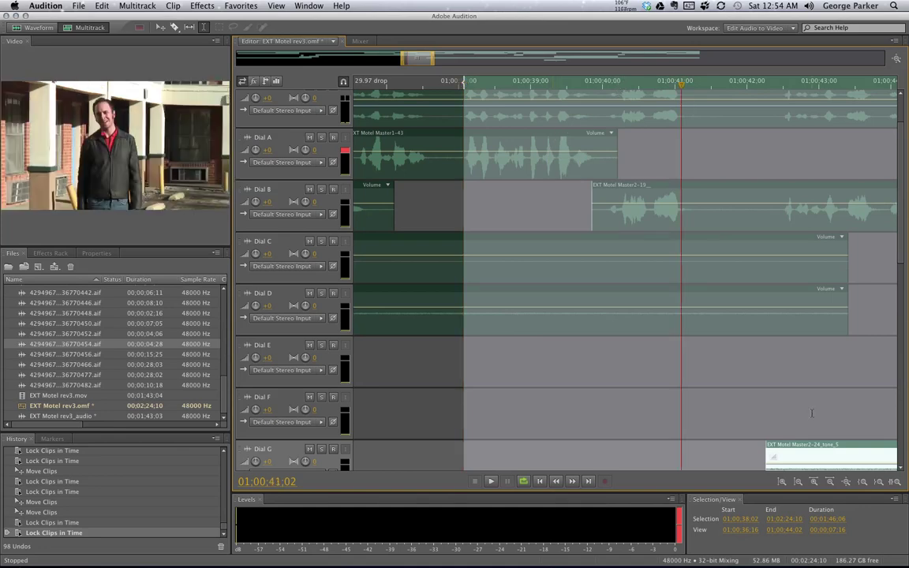
key(shift+Left)
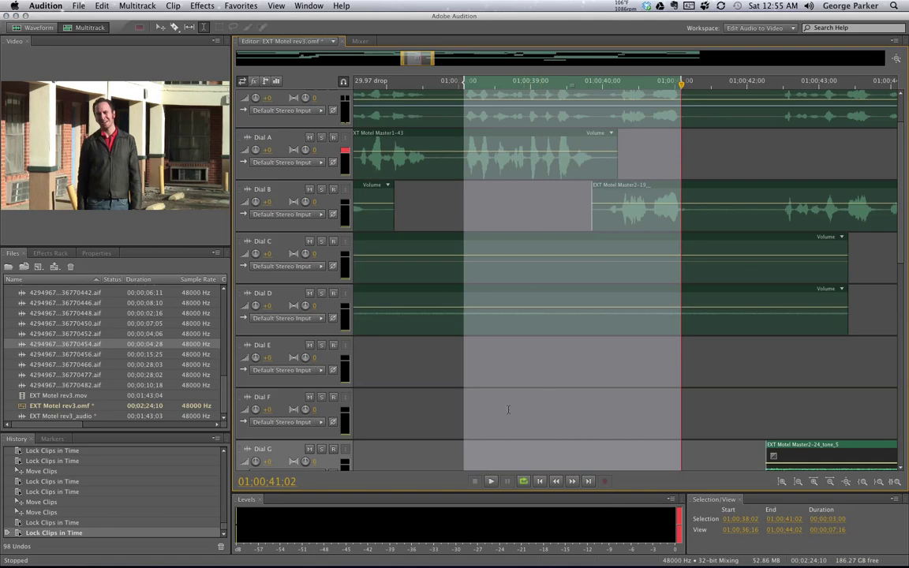
Play the selected dialogue range with looped playback to hear the offset against the GT track.
click(524, 482)
key(space)
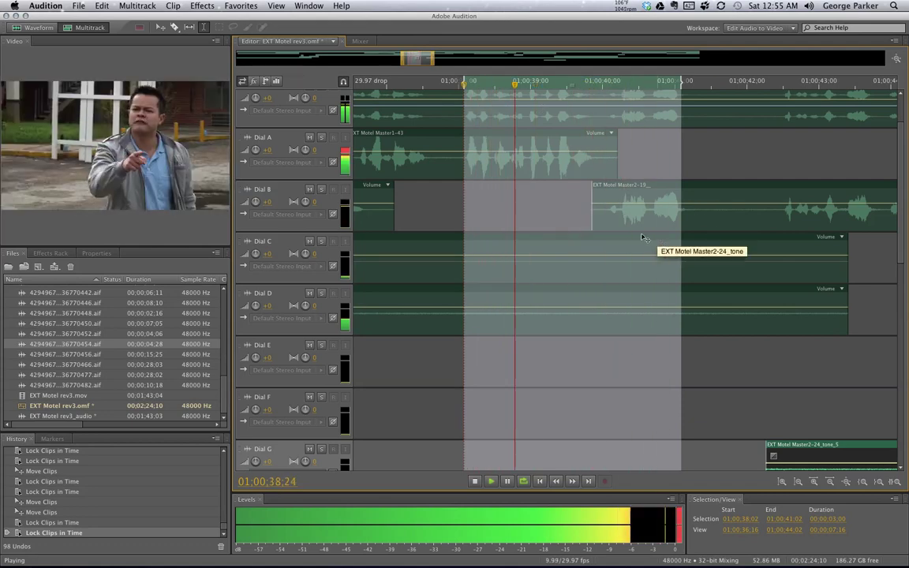
key(space)
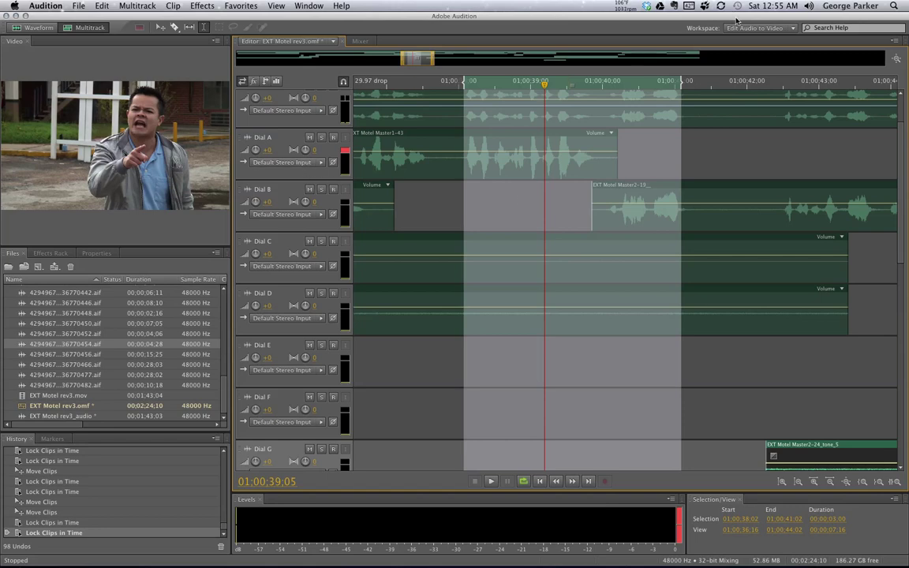
Solo the GT, Dial A and Dial B tracks.
scroll(409, 129, up, 3)
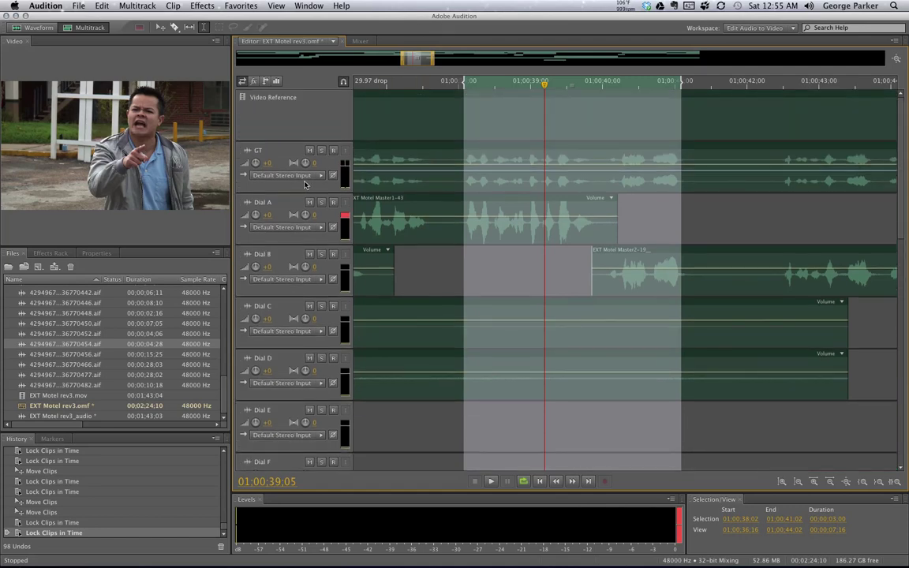
click(322, 152)
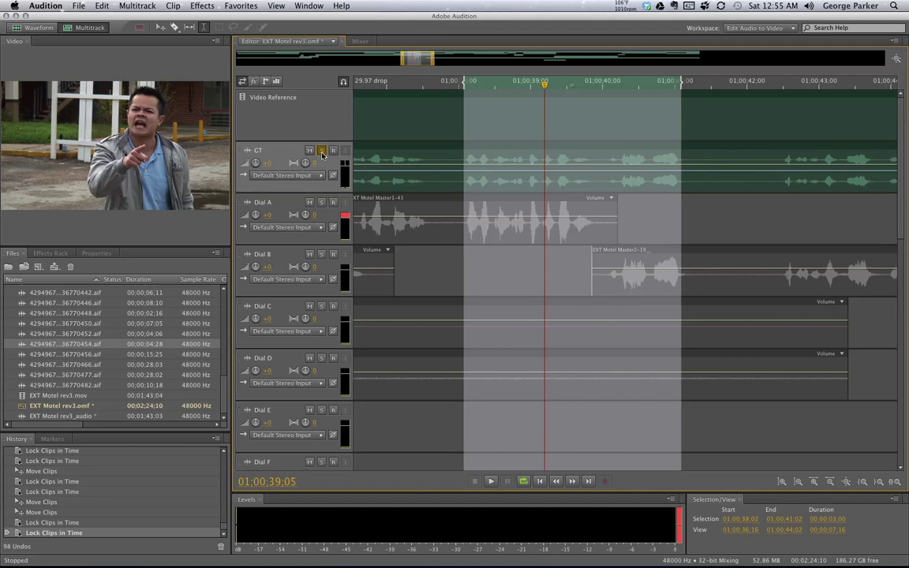
click(322, 152)
click(322, 152)
click(322, 152)
click(322, 152)
click(321, 203)
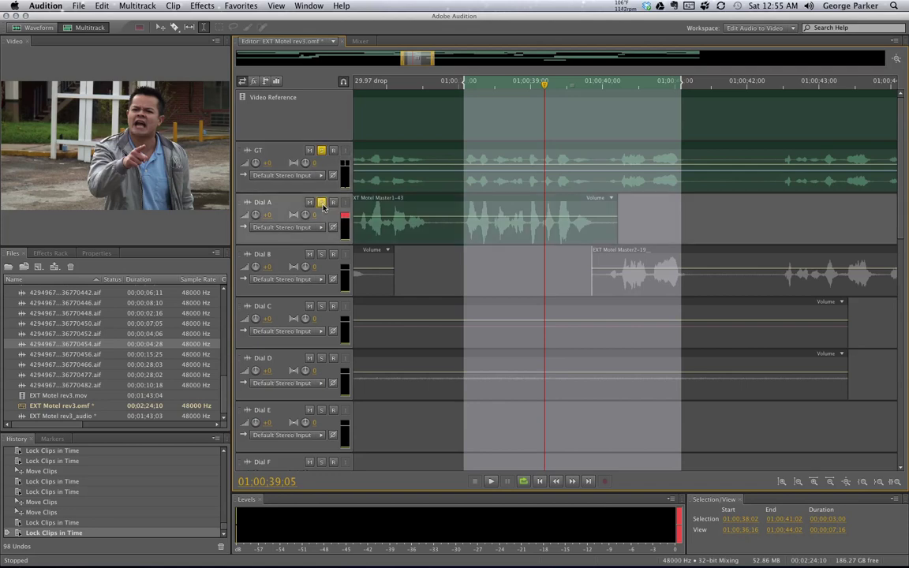
click(322, 255)
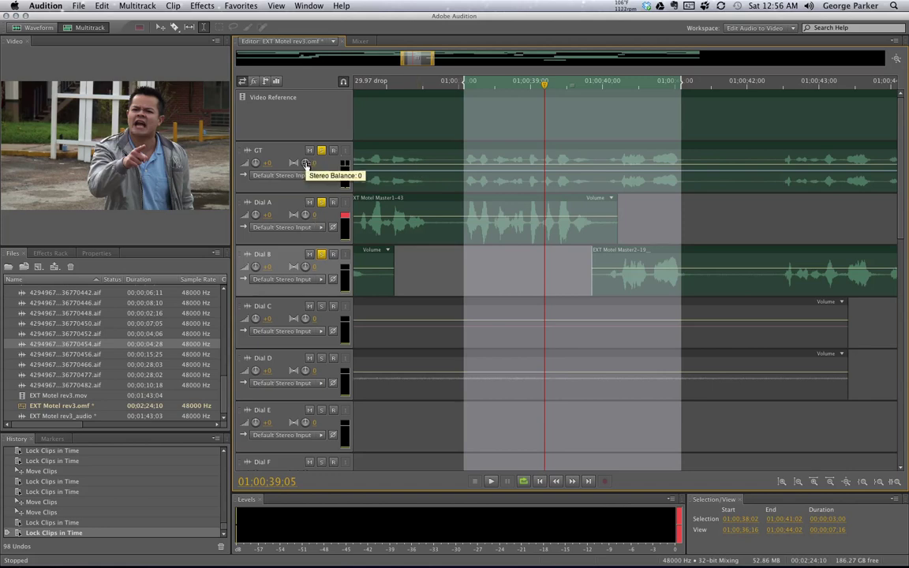
Pan the GT track to L100 and both the Dial A and Dial B tracks to R100.
drag(305, 162, 276, 150)
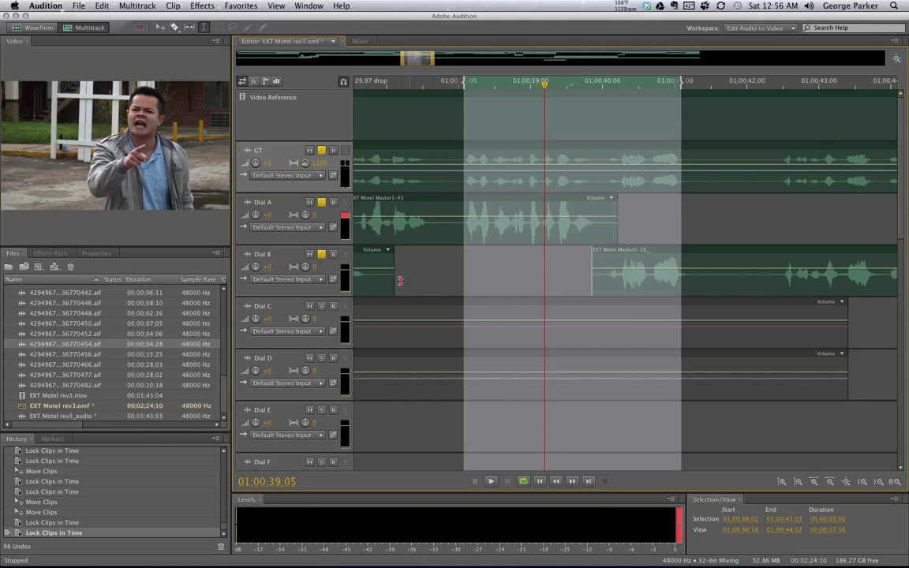
click(305, 214)
drag(306, 214, 316, 209)
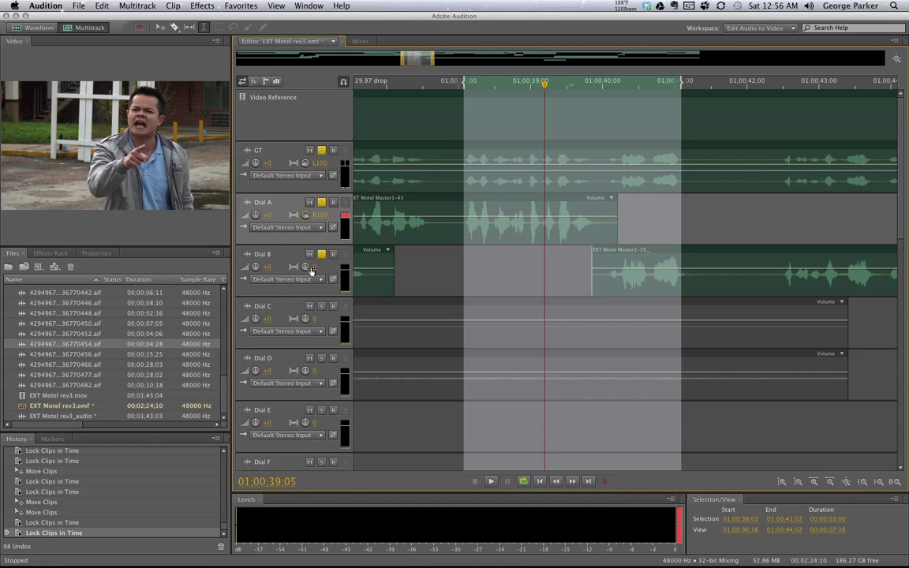
drag(305, 274, 312, 270)
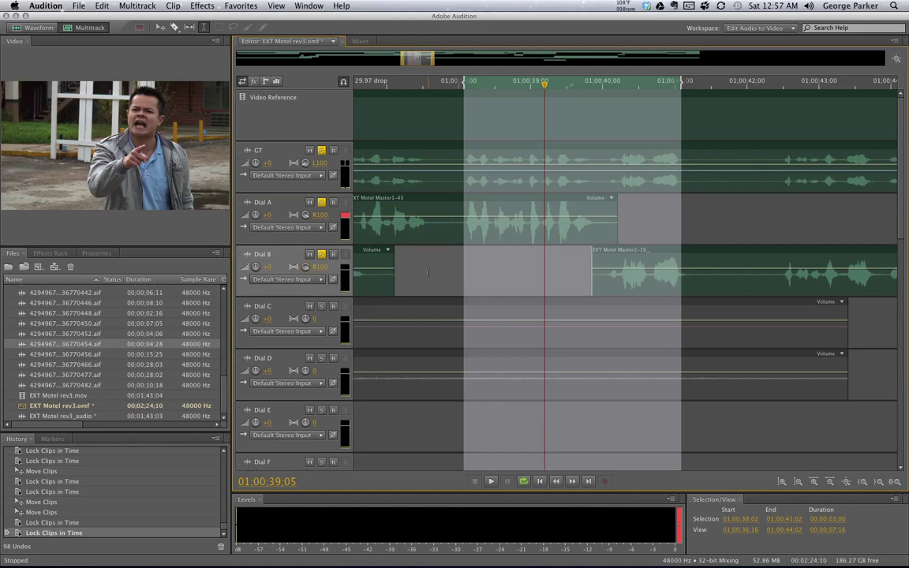
Select all clips and nudge the unlocked ones slightly earlier while playing the looped range against the GT track.
key(space)
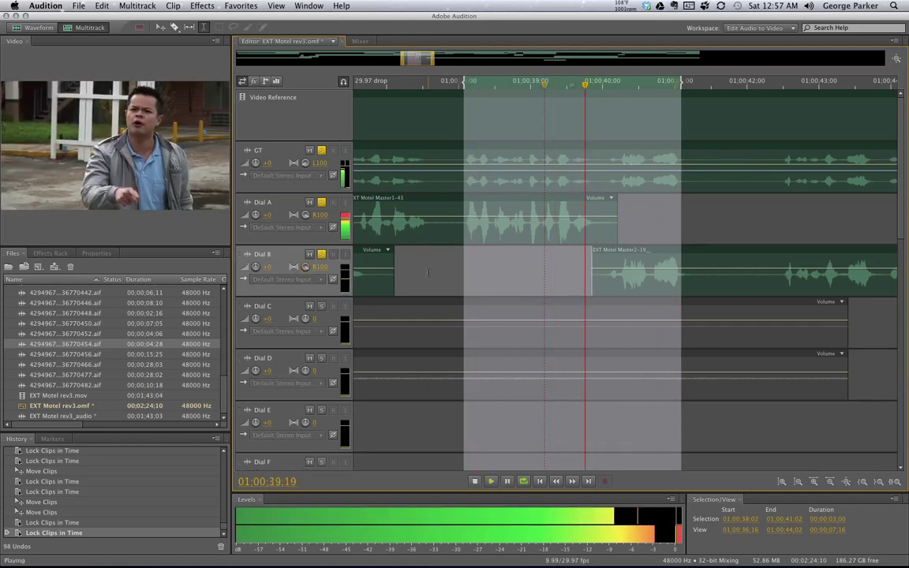
key(space)
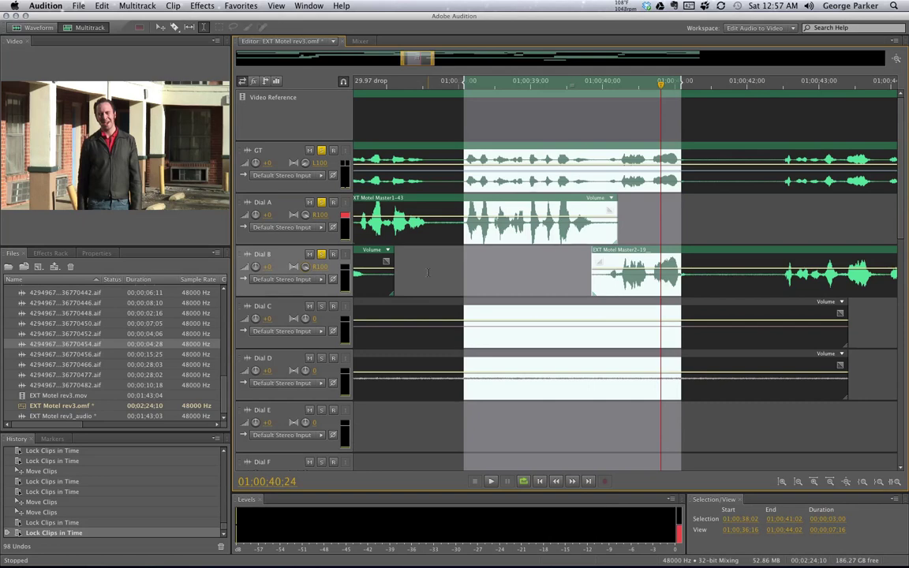
key(space)
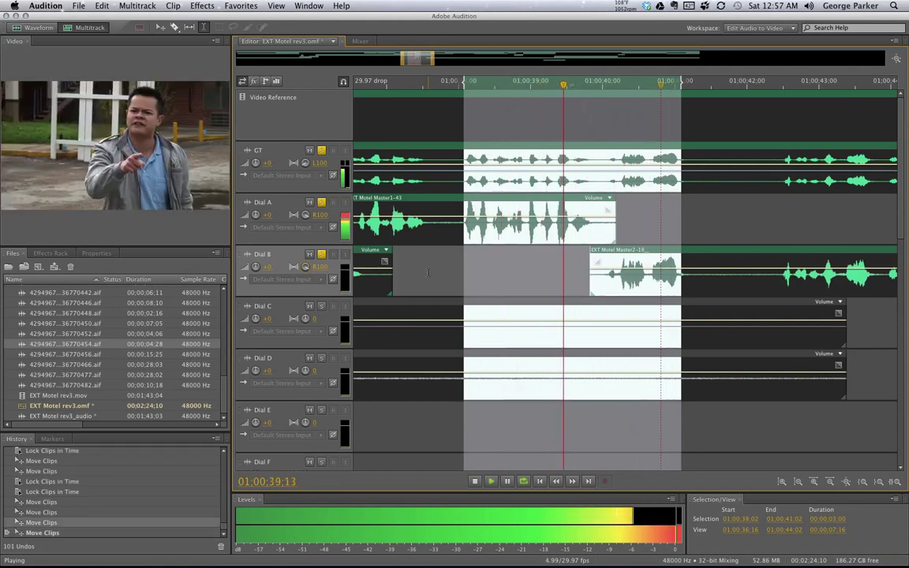
key(space)
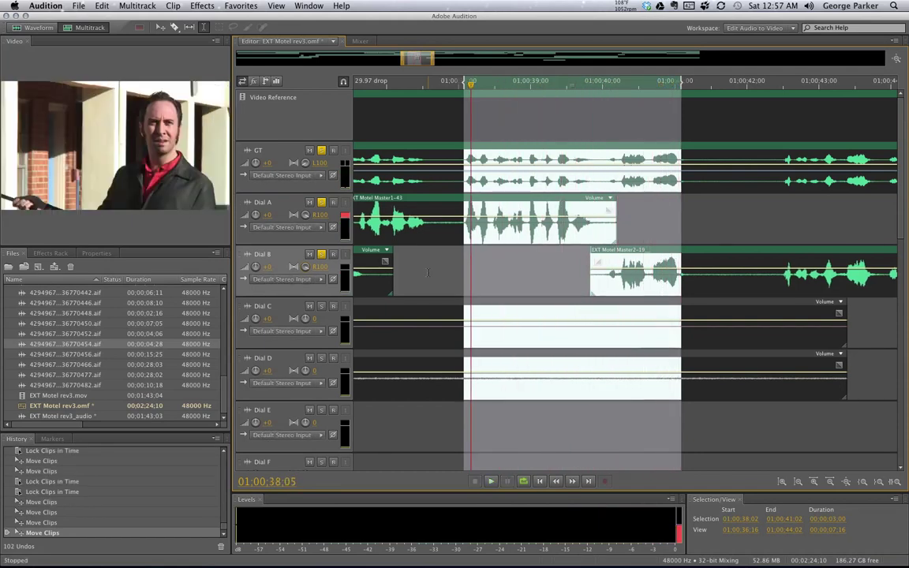
Place the playhead at 01;00;38;09 and compare the GT and Dial A waveforms around it up close.
key(Right)
key(Right)
key(Right)
key(Right)
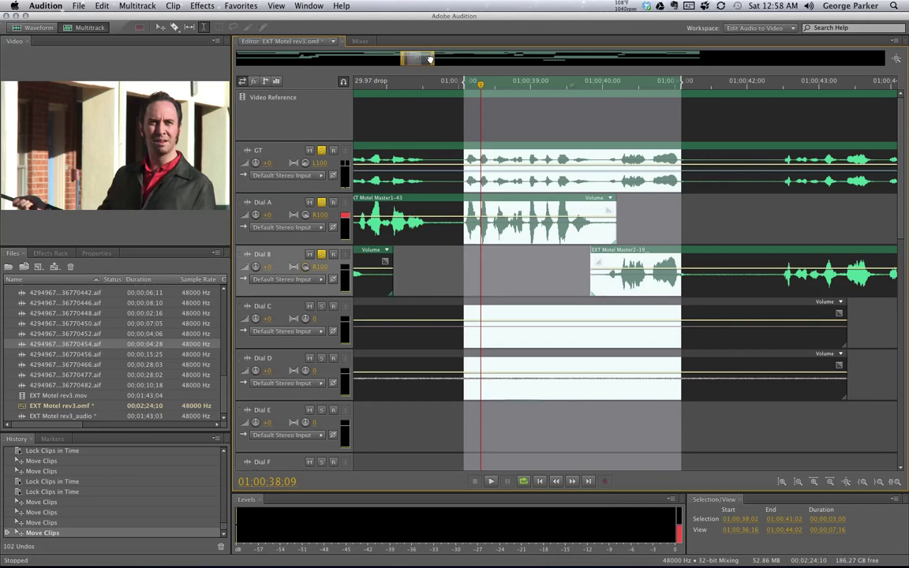
mouse_move(430, 59)
mouse_down()
mouse_move(406, 59)
mouse_move(427, 60)
mouse_up()
scroll(529, 71, down, 1)
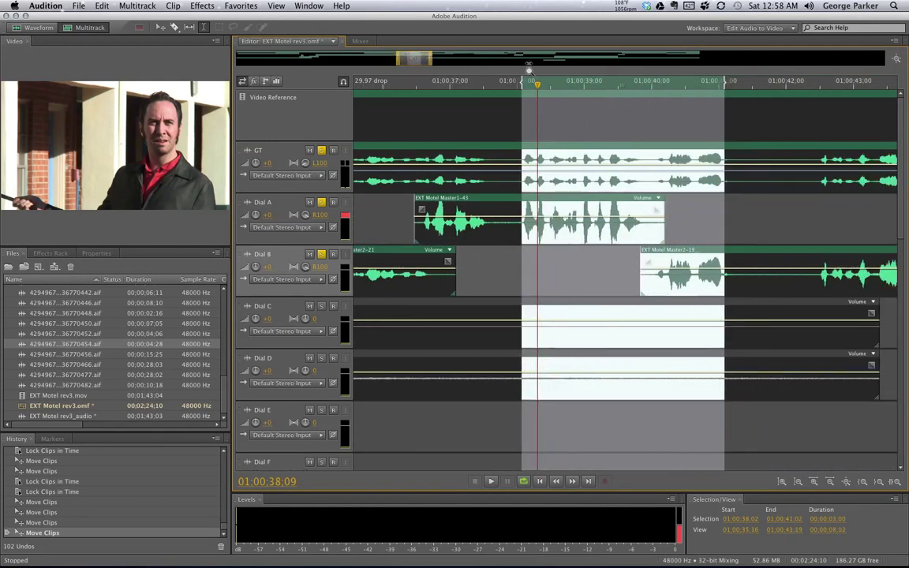
scroll(529, 71, down, 4)
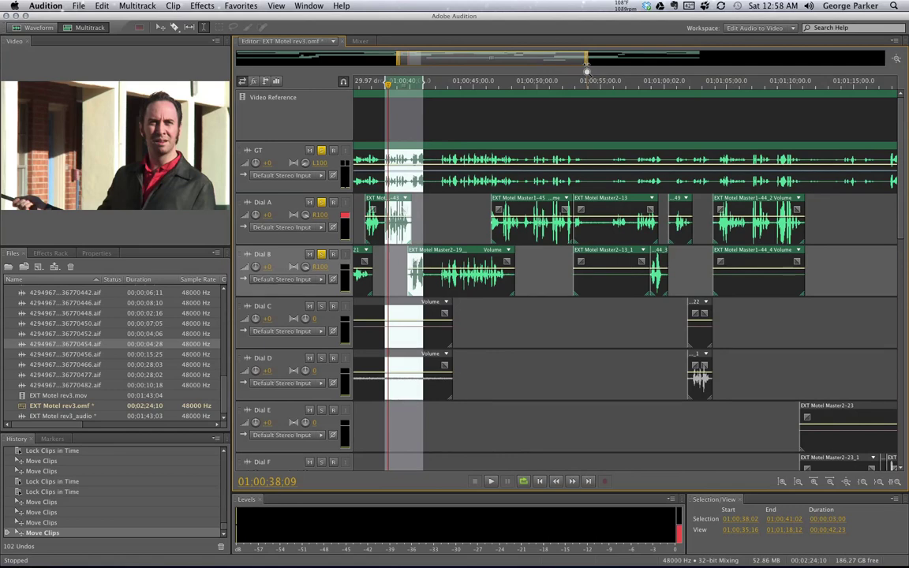
drag(587, 71, 408, 63)
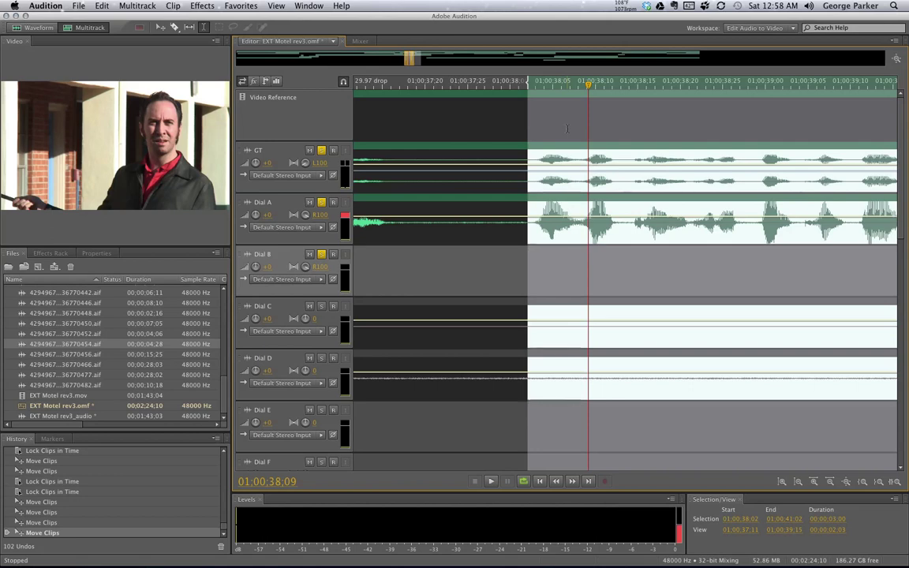
Nudge the selected clips in small increments during playback to align the Dial A and Dial B waveforms with the GT track.
key(space)
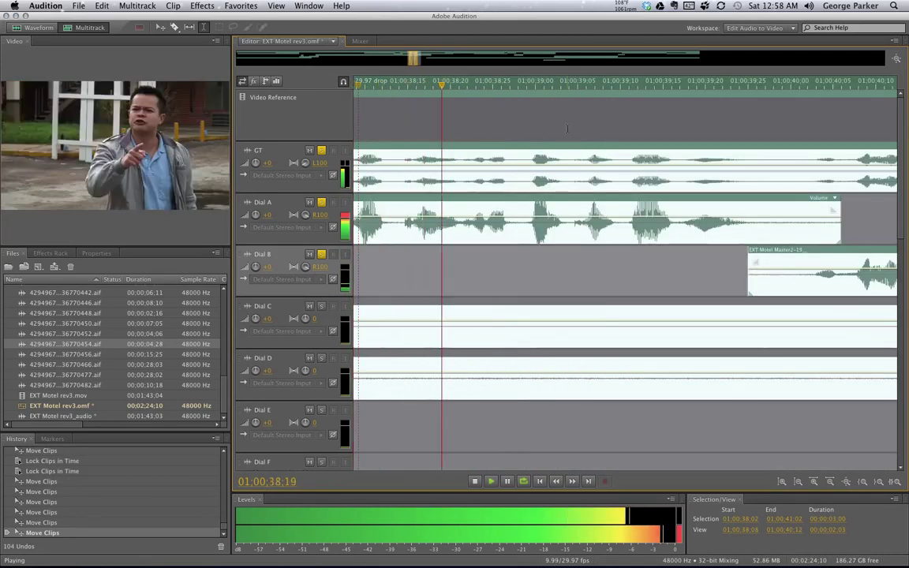
key(space)
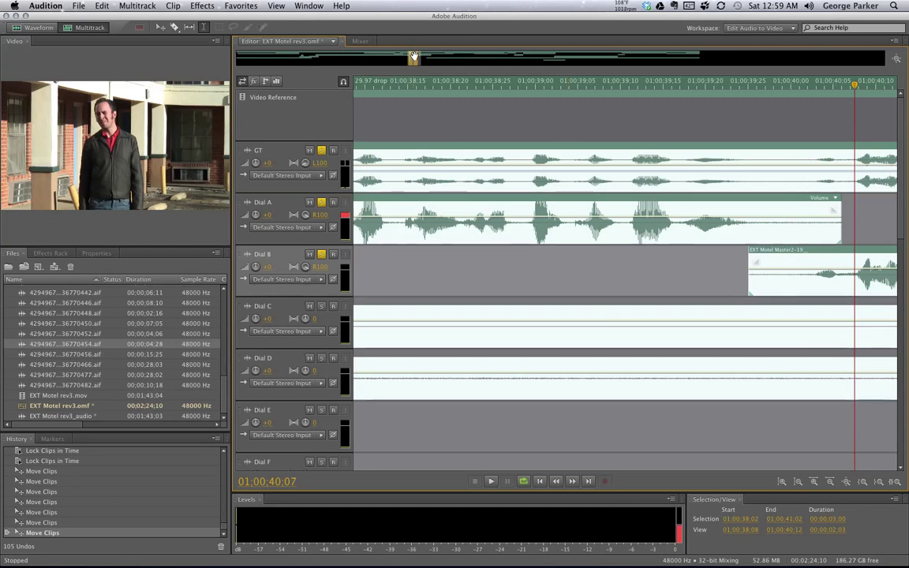
drag(415, 63, 412, 63)
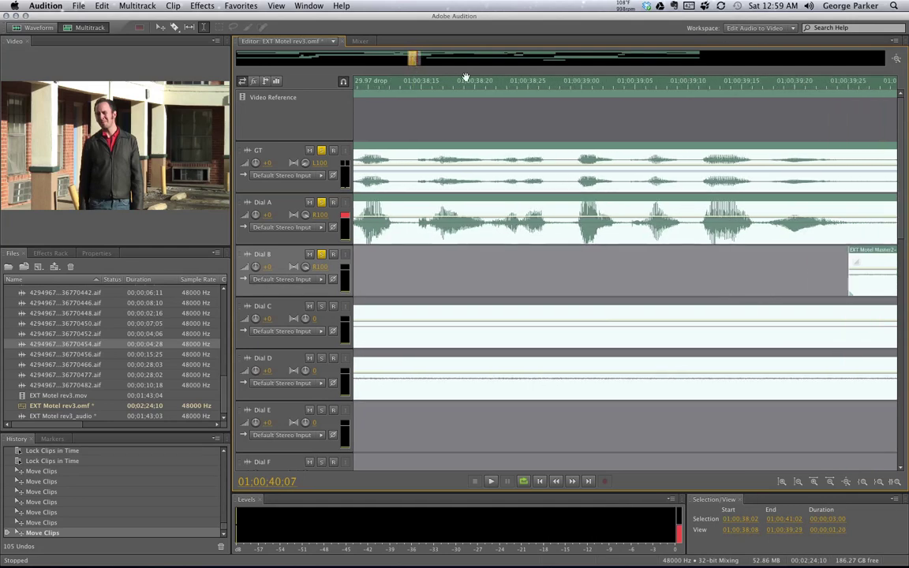
key(space)
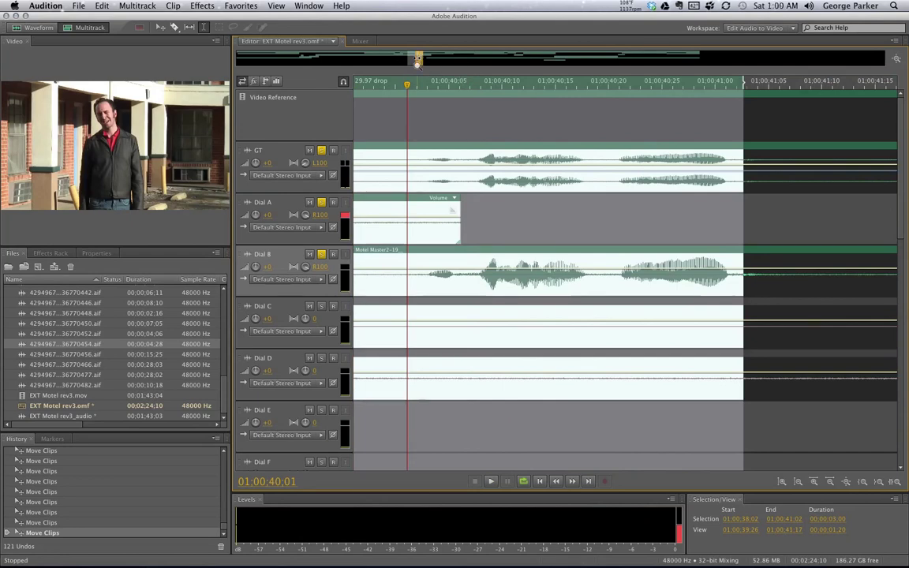
Clear the time selection around the looped dialogue passage.
drag(418, 61, 237, 59)
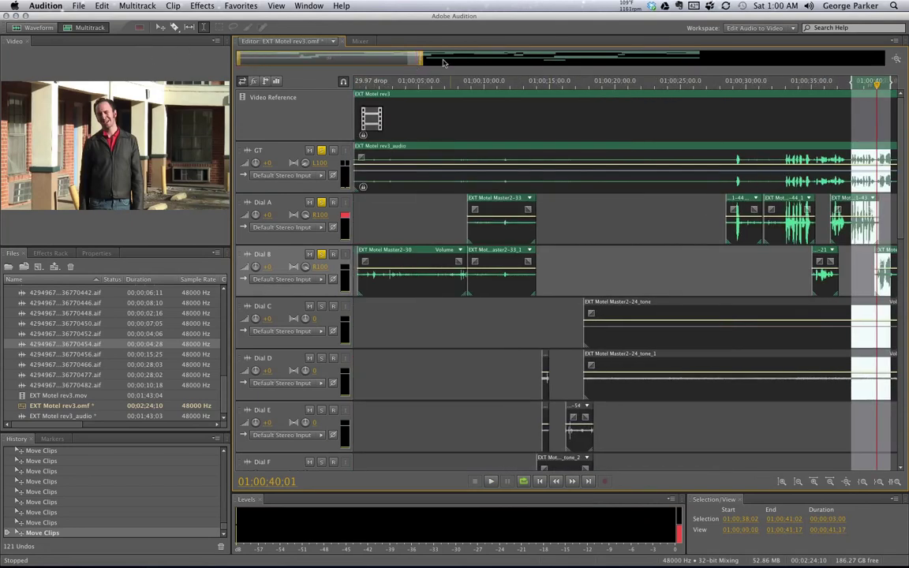
drag(422, 60, 711, 59)
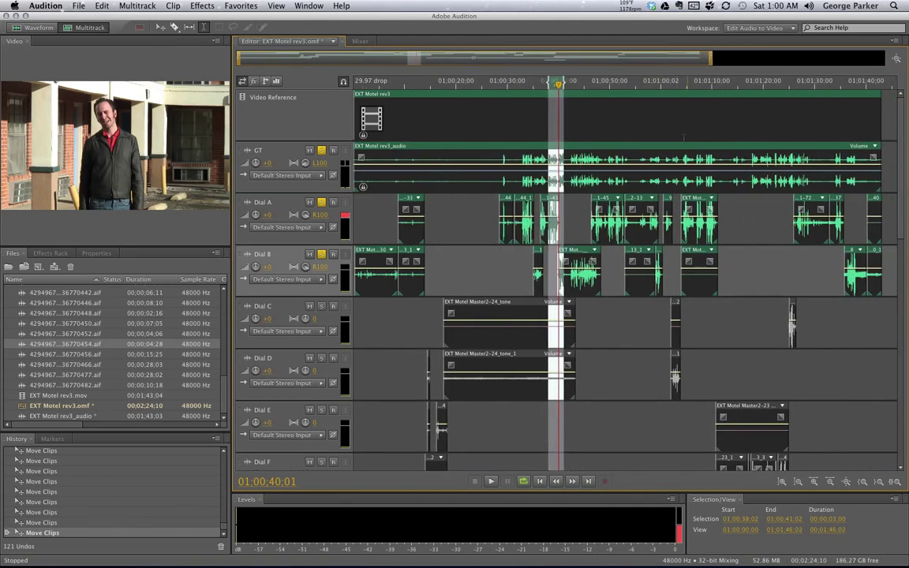
right_click(553, 85)
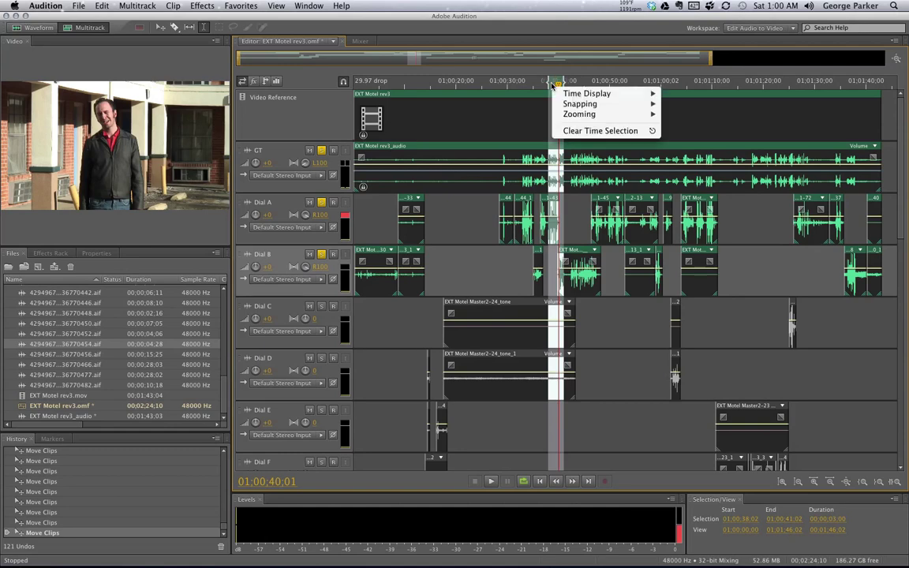
click(607, 131)
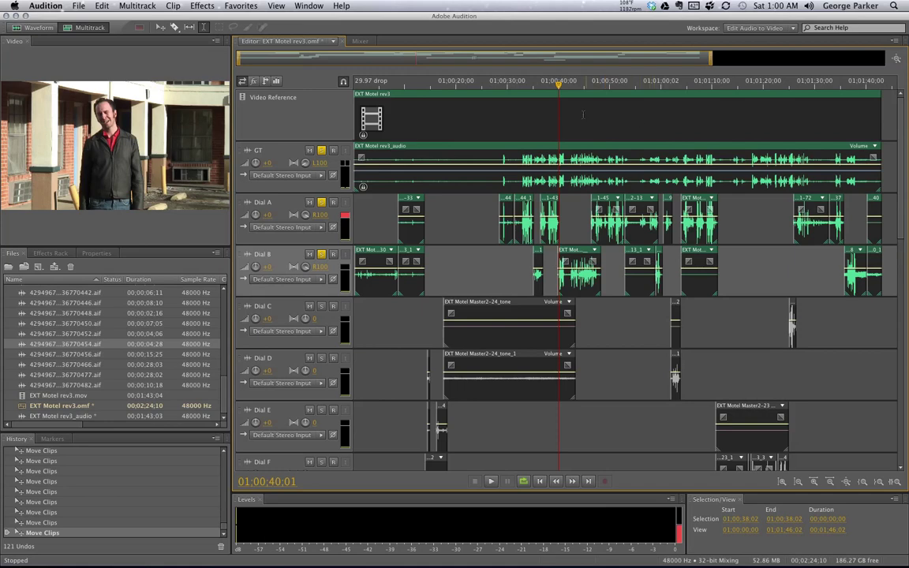
Play the soloed tracks from 01;00;44;03 to check the dialogue's sync with the GT track further along.
drag(599, 85, 582, 93)
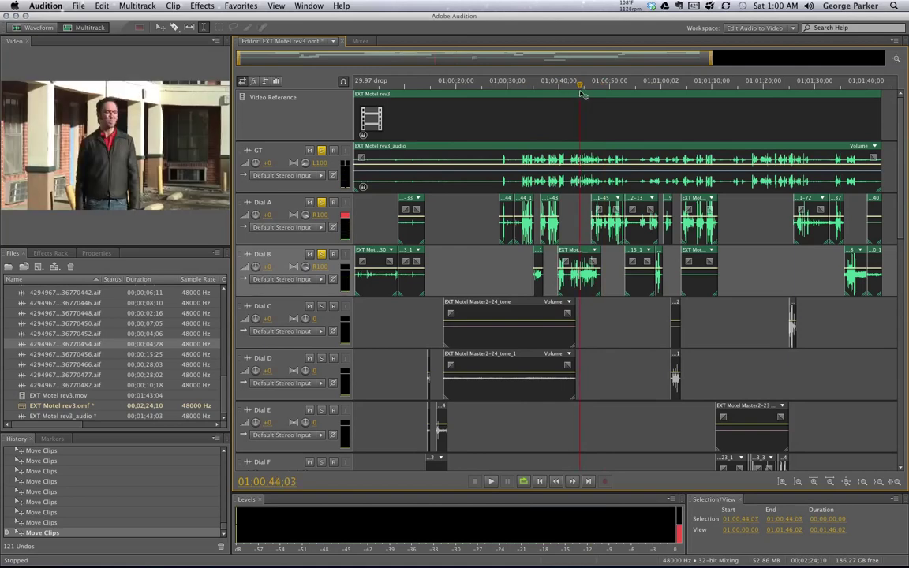
key(space)
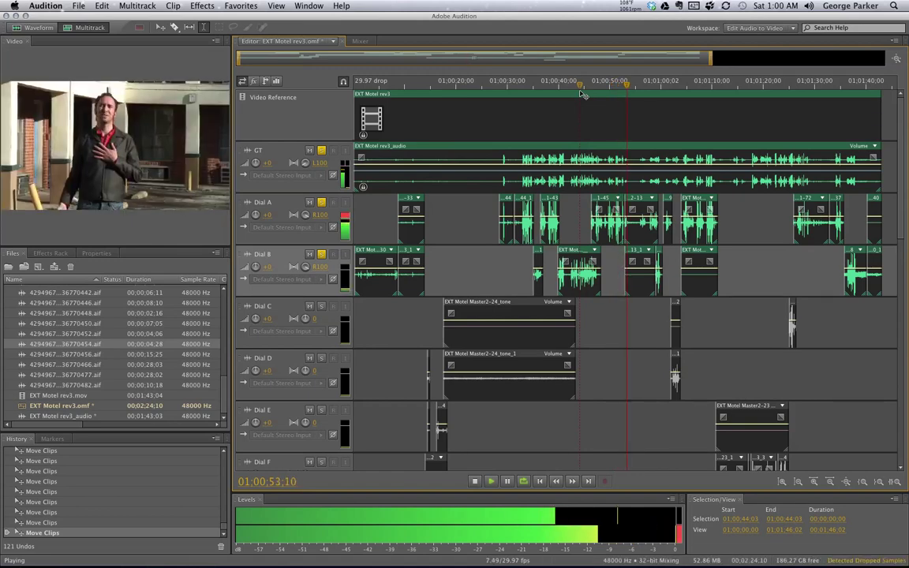
key(space)
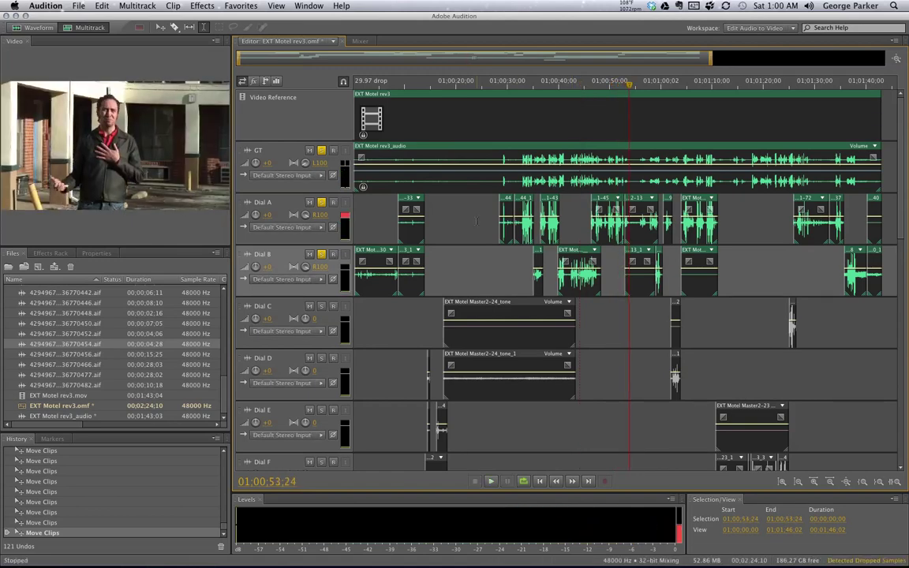